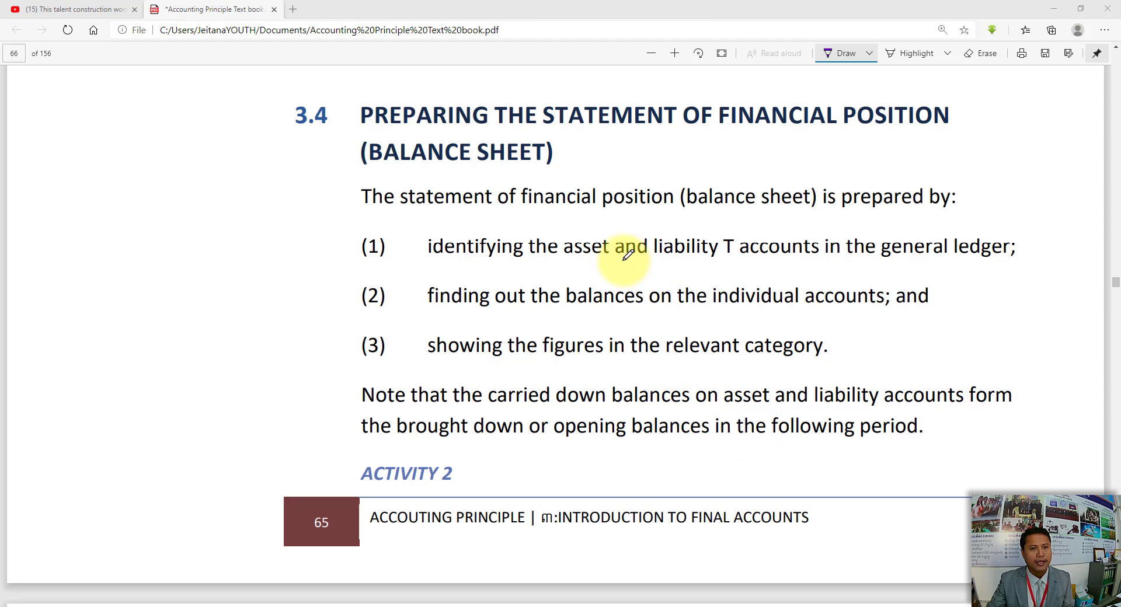
# - Underline the 3.4 heading and the key phrases asset, liability, general ledger, individual and relevant category in purple
pyautogui.moveTo(444, 127); pyautogui.dragTo(594, 126)
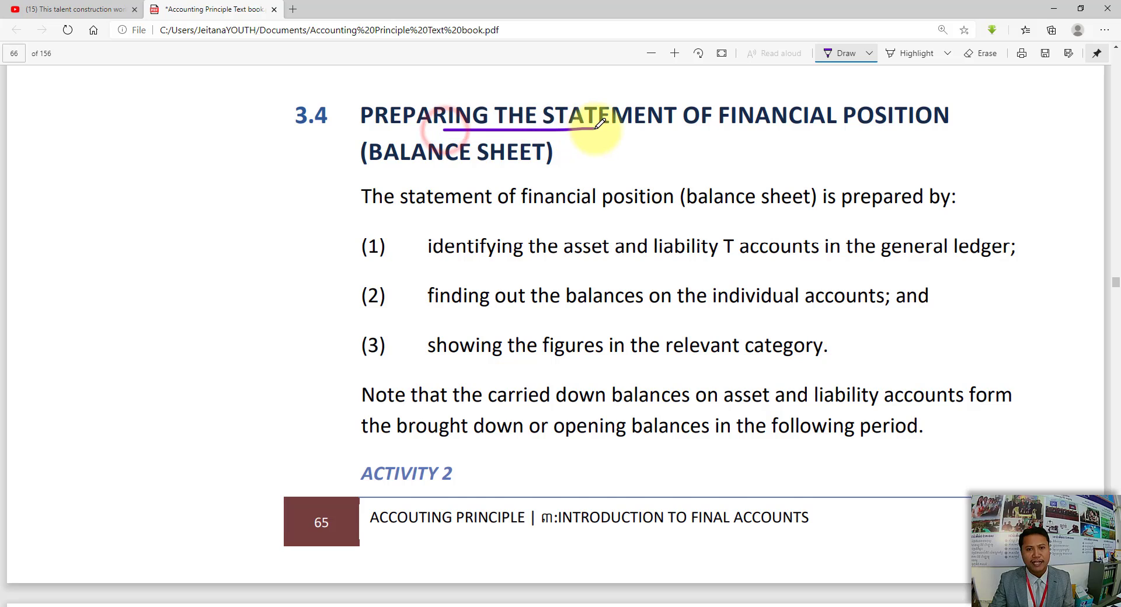
pyautogui.moveTo(427, 168); pyautogui.dragTo(476, 167)
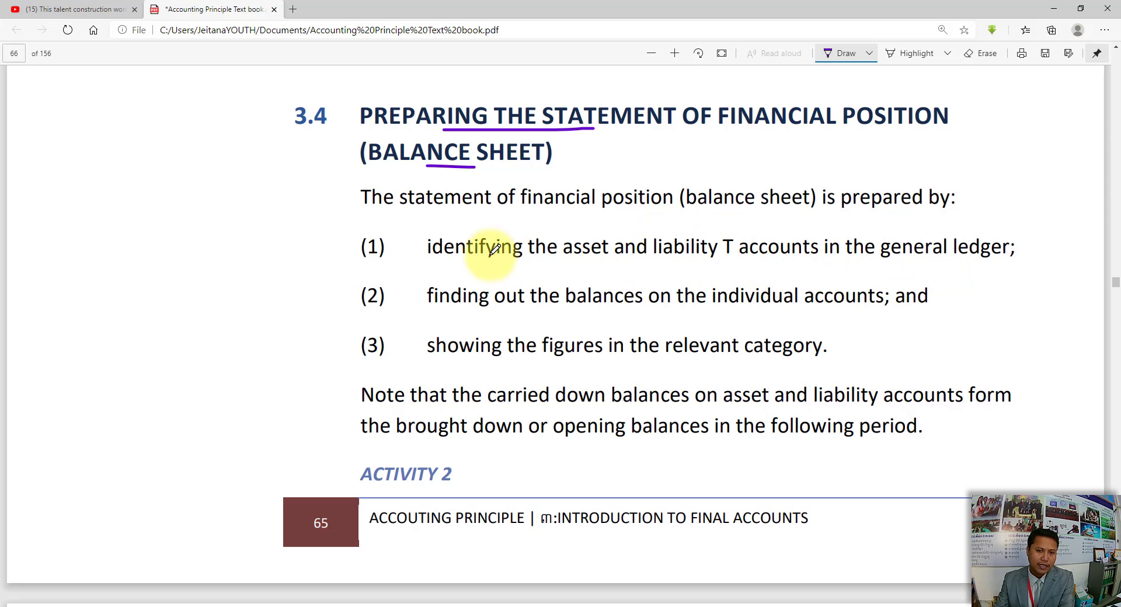
pyautogui.moveTo(565, 261); pyautogui.dragTo(712, 264)
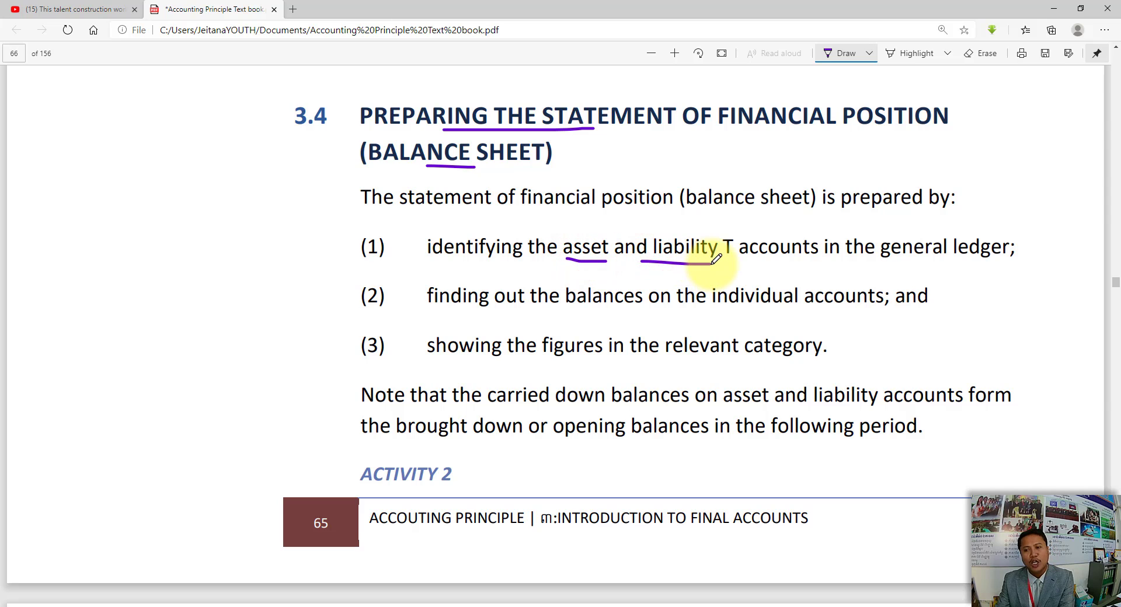
pyautogui.moveTo(898, 264); pyautogui.dragTo(988, 263)
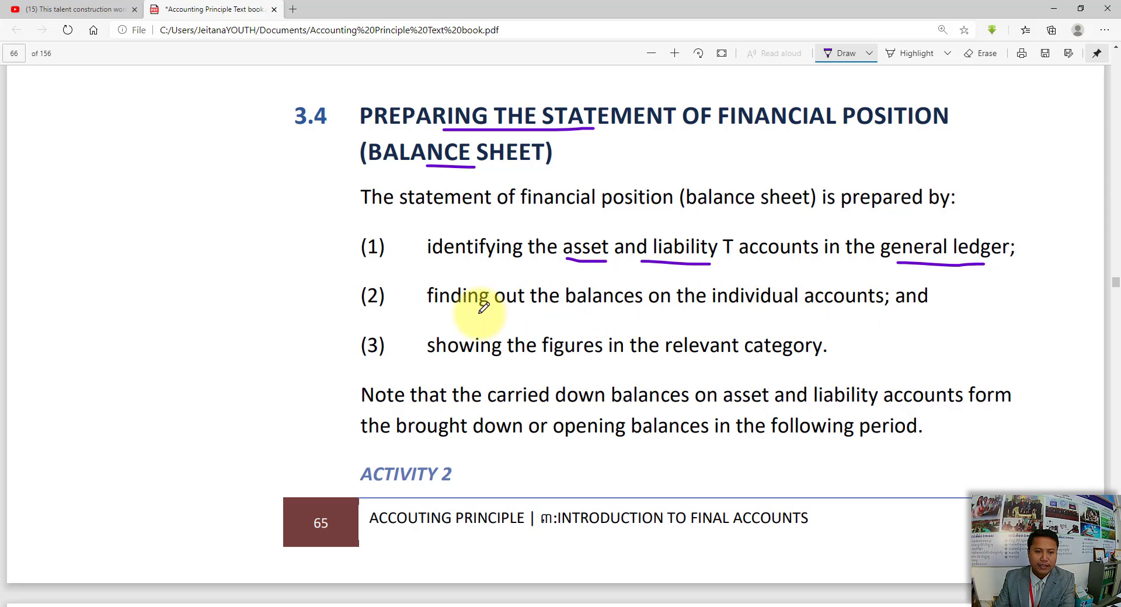
pyautogui.moveTo(470, 312); pyautogui.dragTo(617, 309)
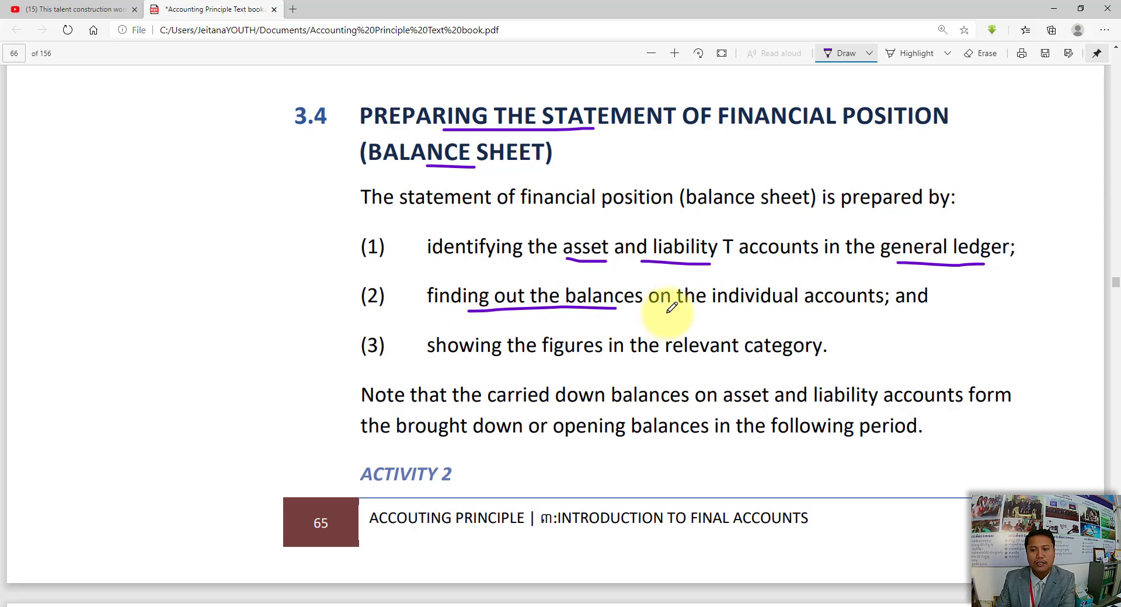
pyautogui.moveTo(704, 310); pyautogui.dragTo(794, 309)
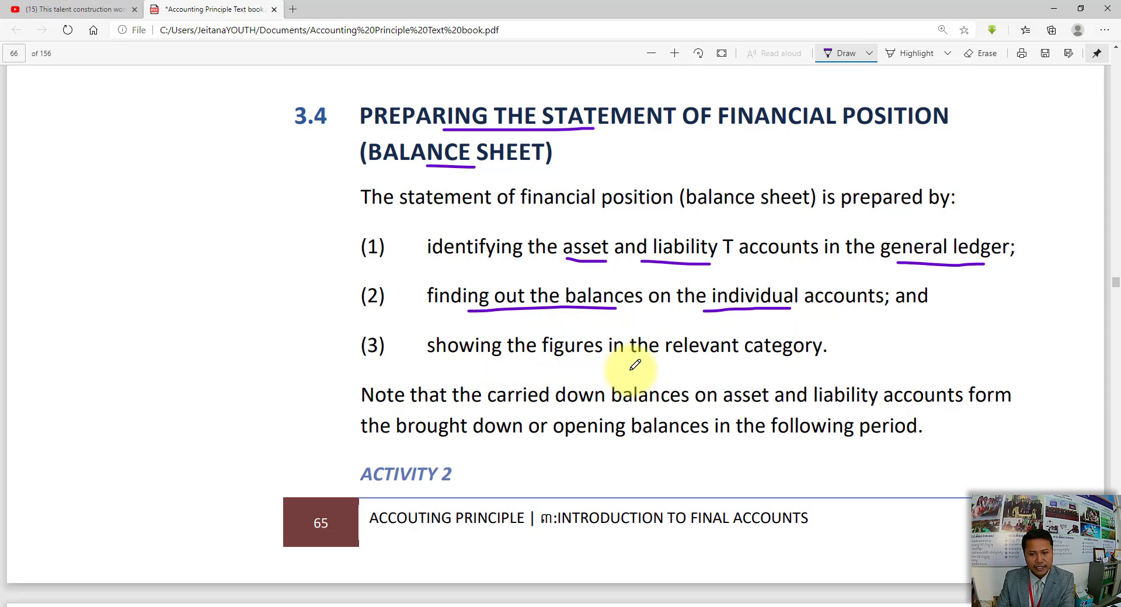
pyautogui.moveTo(671, 362); pyautogui.dragTo(785, 360)
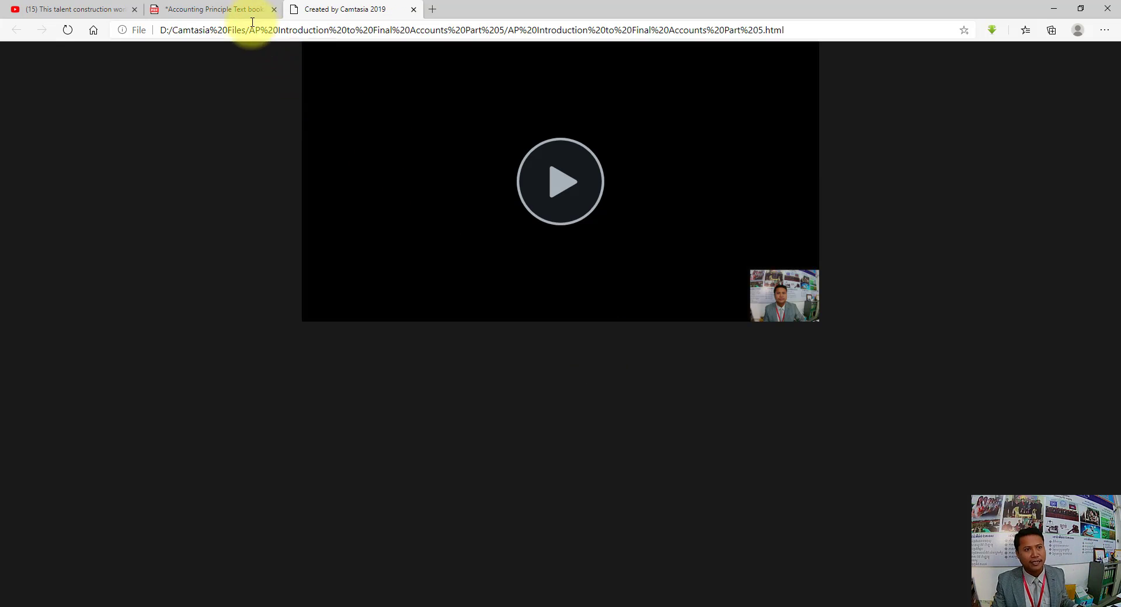
# - Open the 'Created by Camtasia 2019' video page tab
pyautogui.click(236, 11)
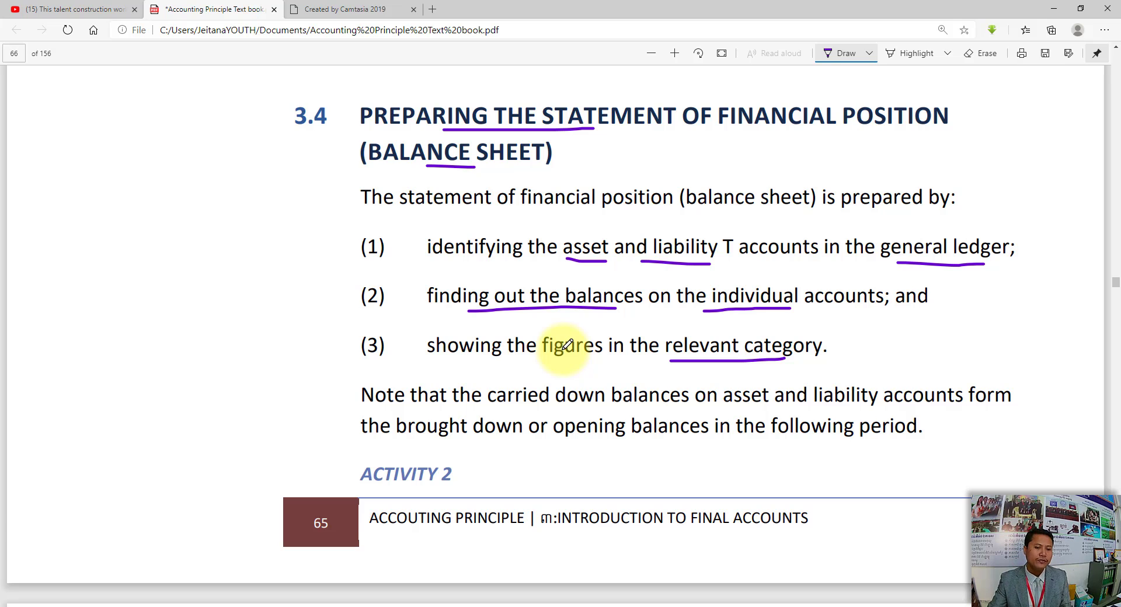
# - Underline the ACTIVITY 2 heading and 'Activity 1' in the note
pyautogui.scroll(-2, 526, 351)
pyautogui.scroll(-2, 489, 358)
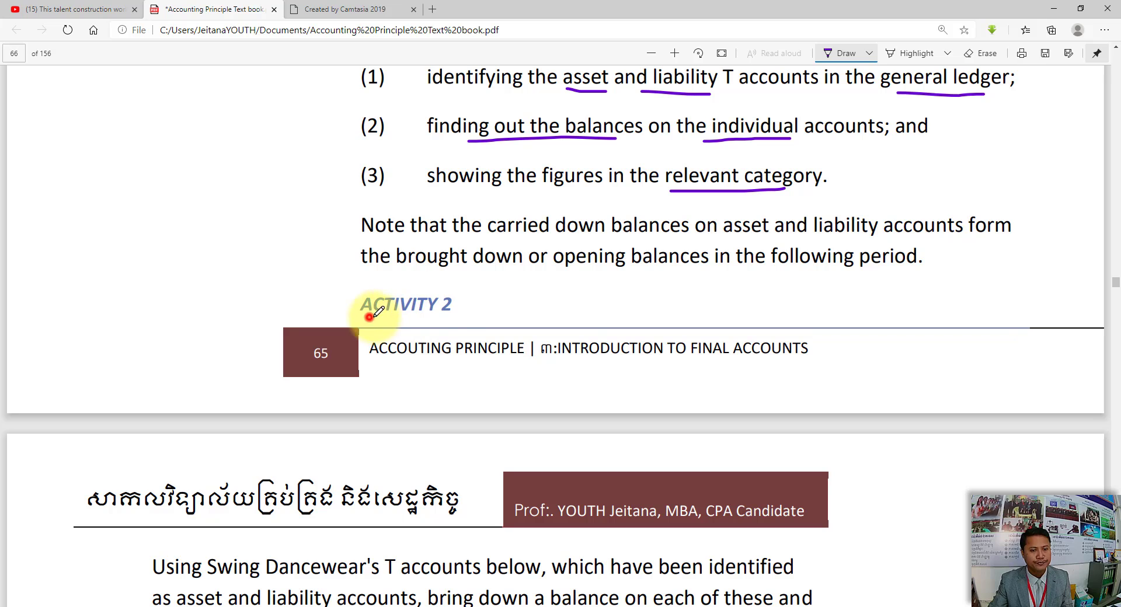
pyautogui.moveTo(369, 316); pyautogui.dragTo(453, 316)
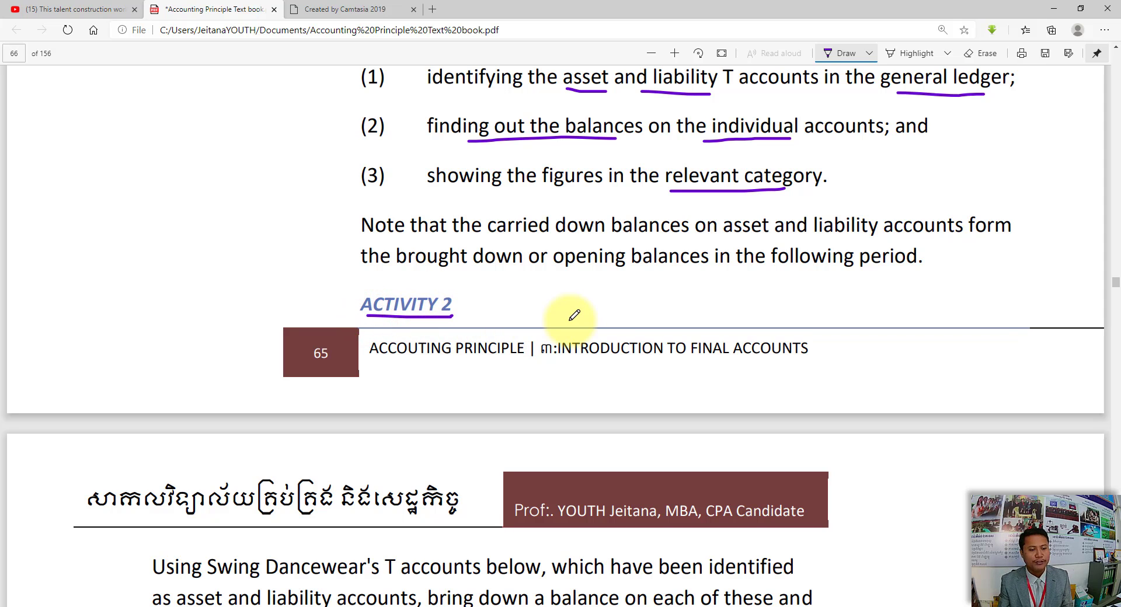
pyautogui.scroll(-4, 575, 315)
pyautogui.scroll(-2, 574, 314)
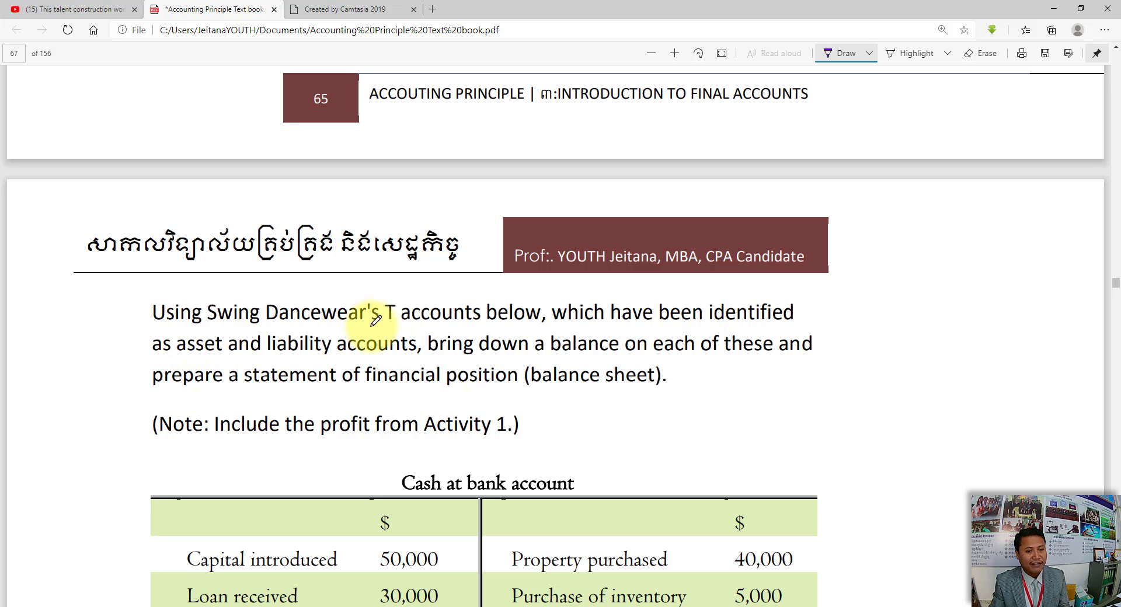
pyautogui.moveTo(420, 436); pyautogui.dragTo(506, 436)
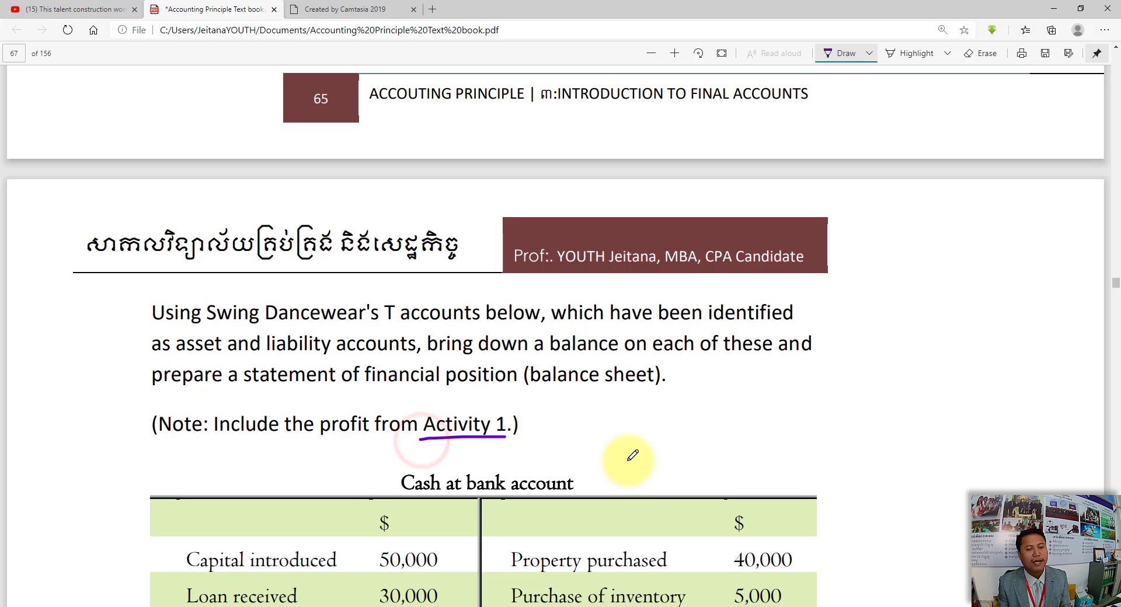
# - Tick the Cash at bank account heading and scroll through the T accounts to page 67
pyautogui.scroll(-3, 632, 455)
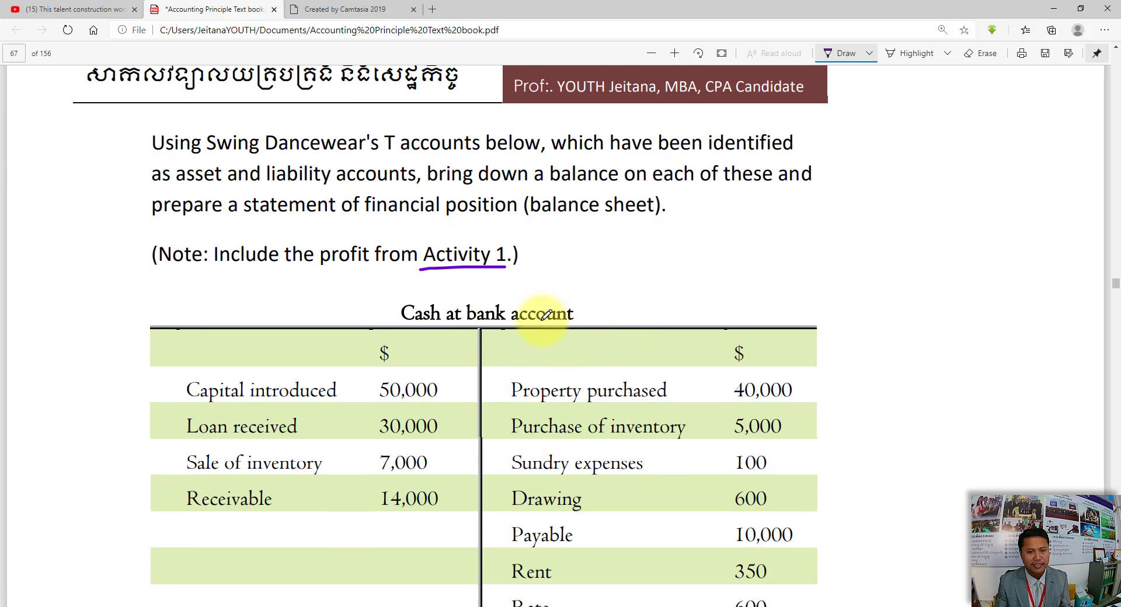
pyautogui.scroll(-2, 583, 308)
pyautogui.moveTo(596, 221); pyautogui.dragTo(621, 212)
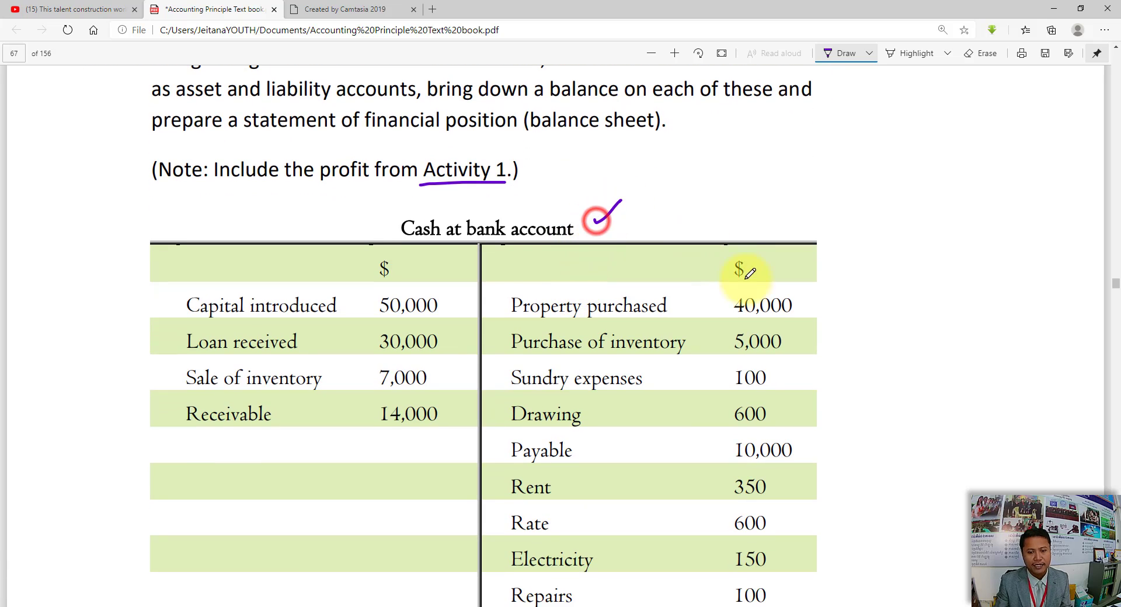
pyautogui.scroll(-3, 570, 210)
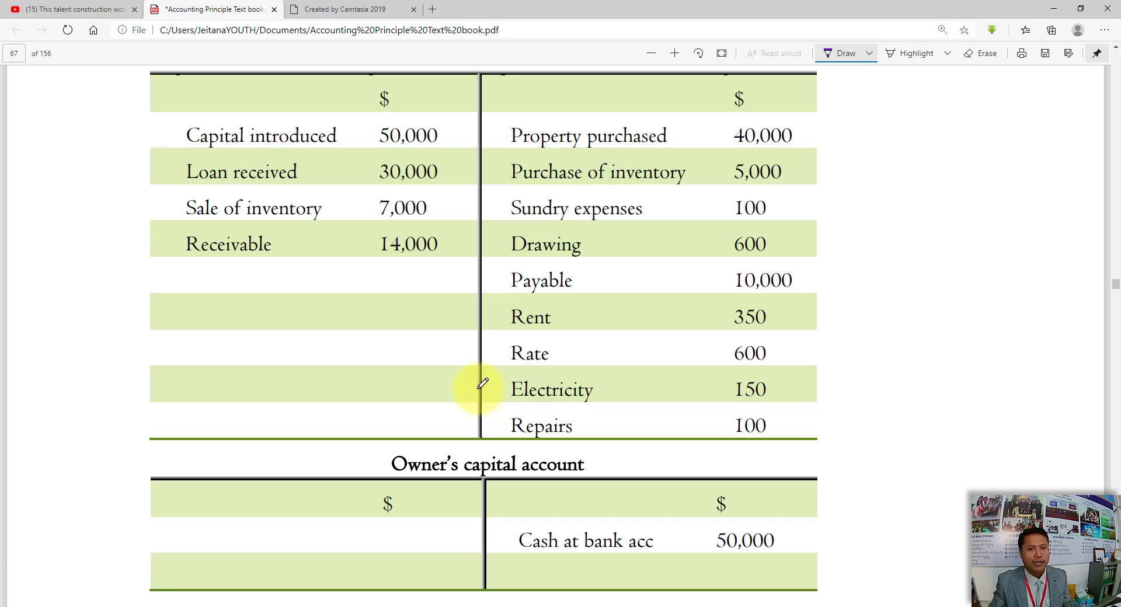
pyautogui.scroll(-2, 480, 391)
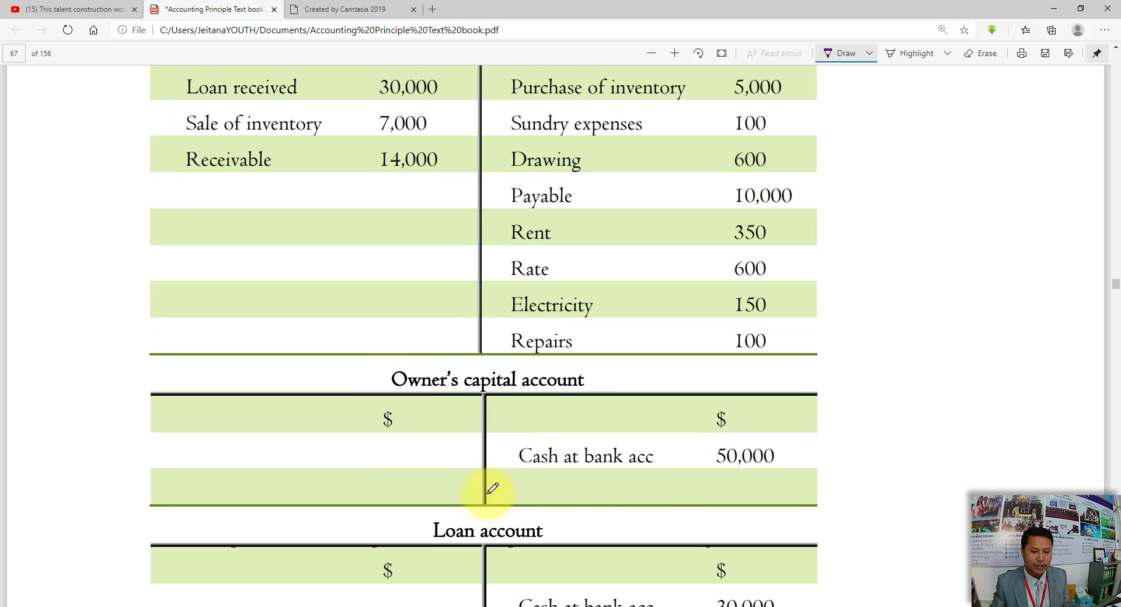
pyautogui.scroll(-2, 573, 505)
pyautogui.scroll(-3, 582, 509)
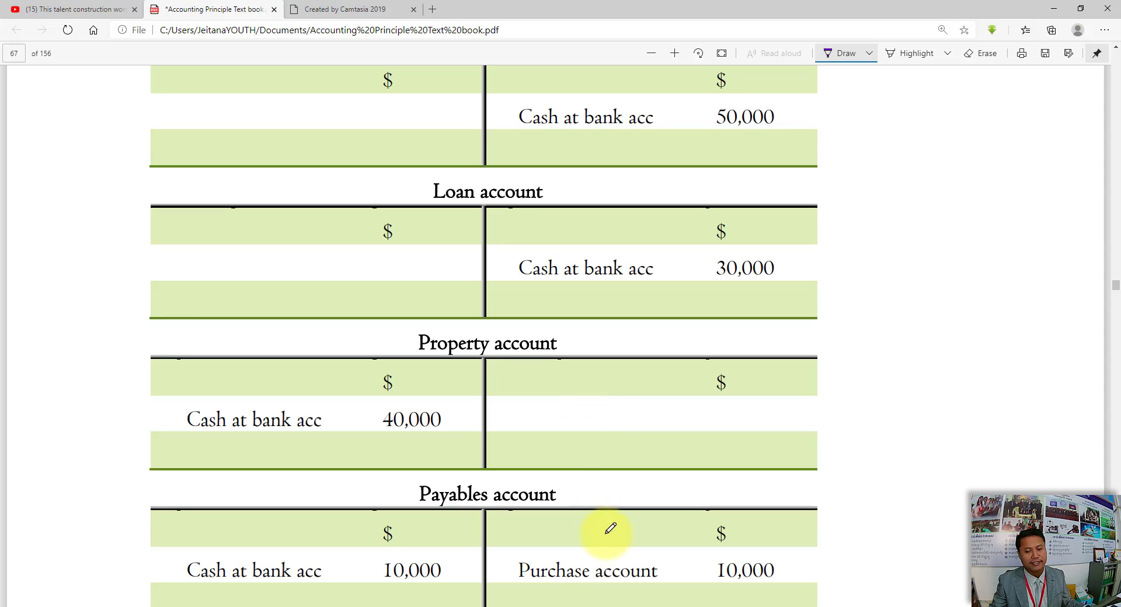
# - In OneNote, set the highlighter colour to orange
pyautogui.click(578, 605)
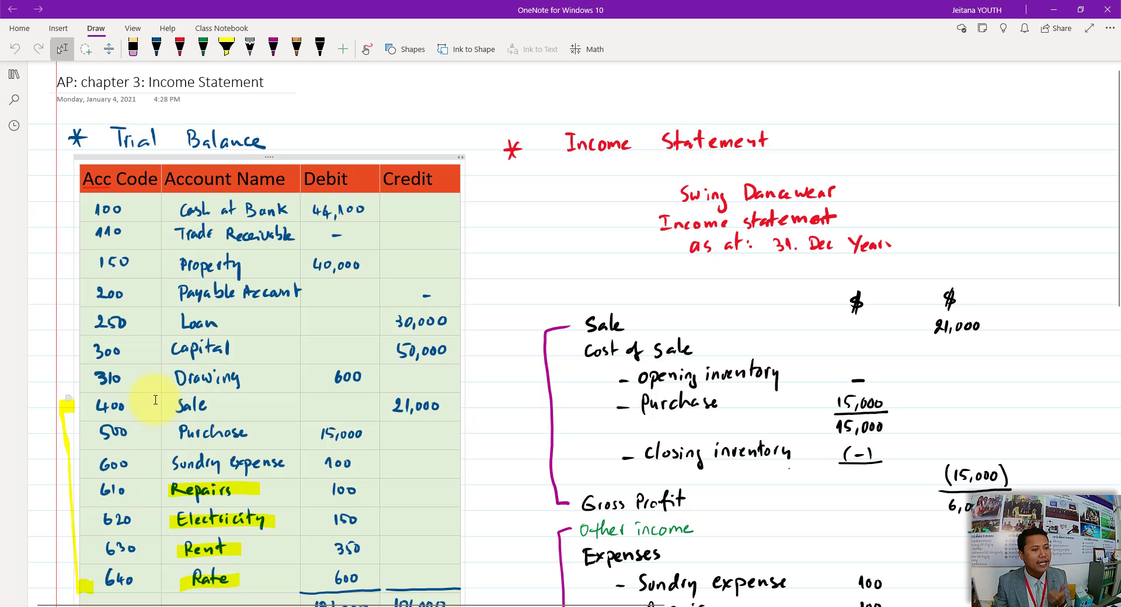
pyautogui.click(227, 48)
pyautogui.click(228, 47)
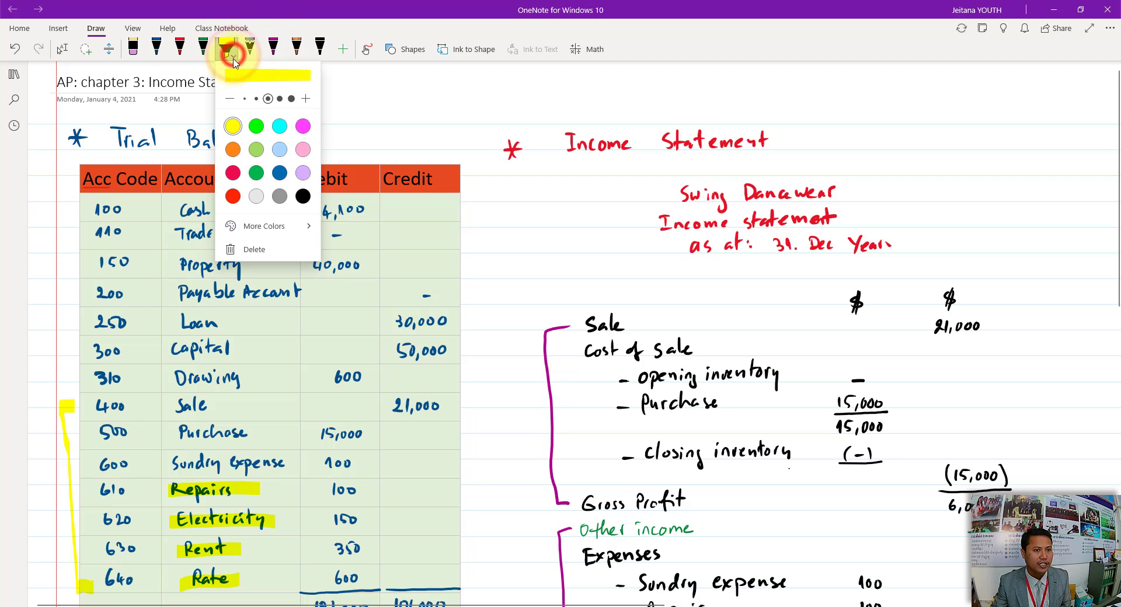
pyautogui.click(232, 149)
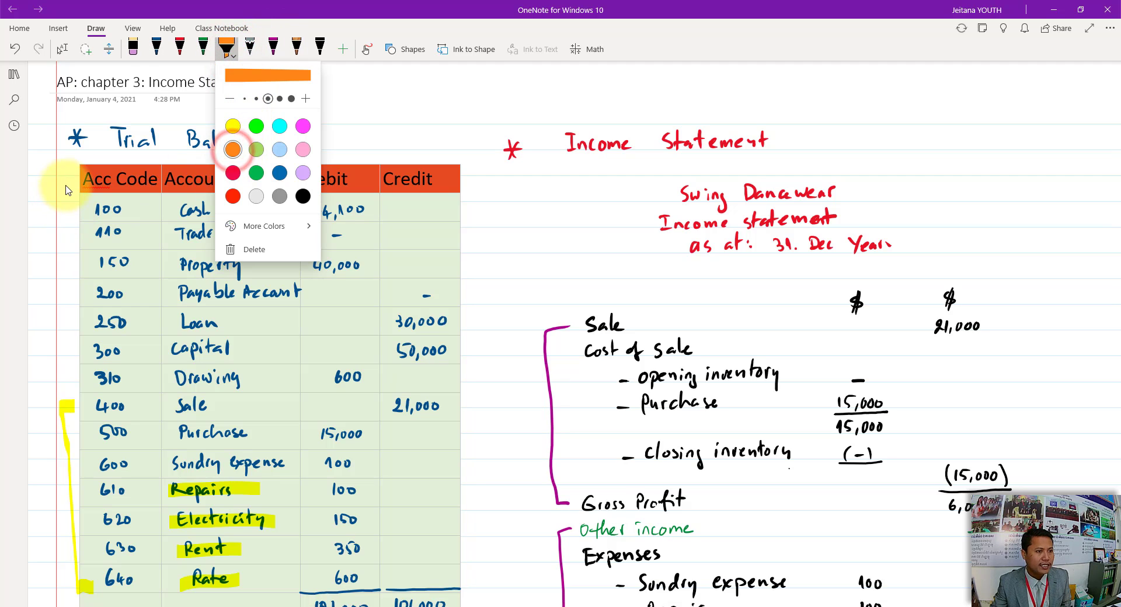
pyautogui.press('Escape')
pyautogui.press('Escape')
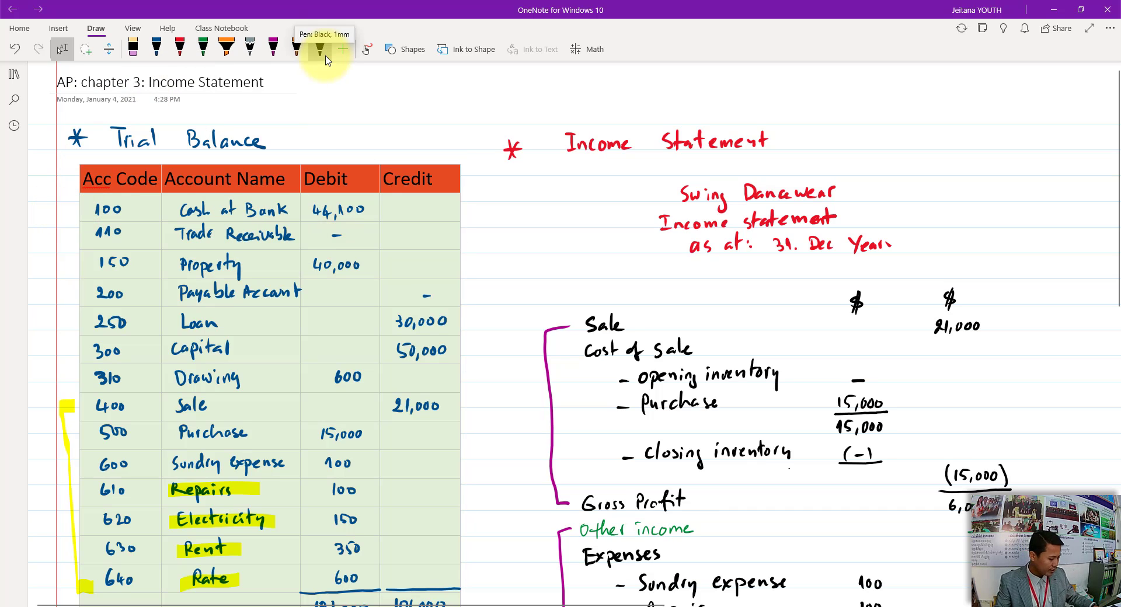
# - Draw an orange bracket beside trial balance accounts 100 to 310, Cash at Bank through Drawing
pyautogui.press('Tab')
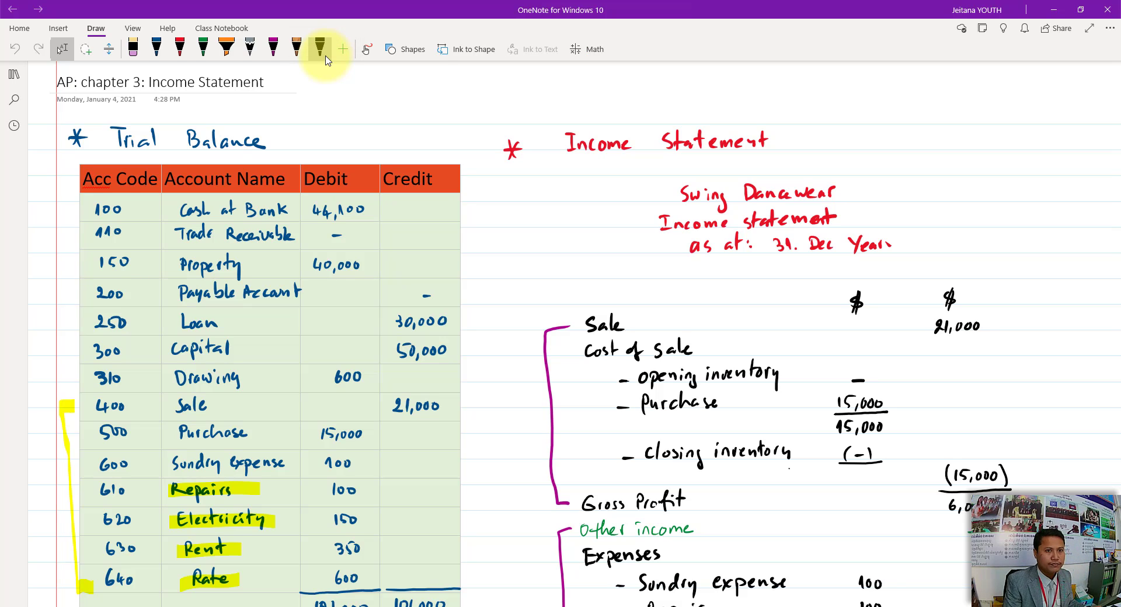
pyautogui.press('Return')
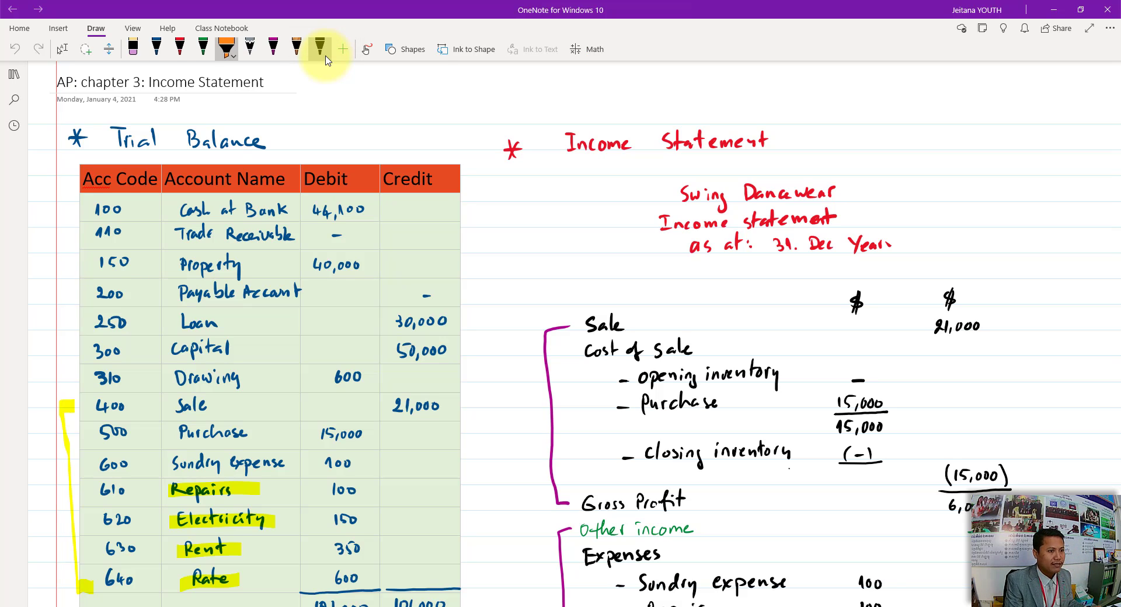
pyautogui.moveTo(78, 201)
pyautogui.mouseDown()
pyautogui.moveTo(60, 211)
pyautogui.moveTo(60, 378)
pyautogui.moveTo(74, 385)
pyautogui.mouseUp()
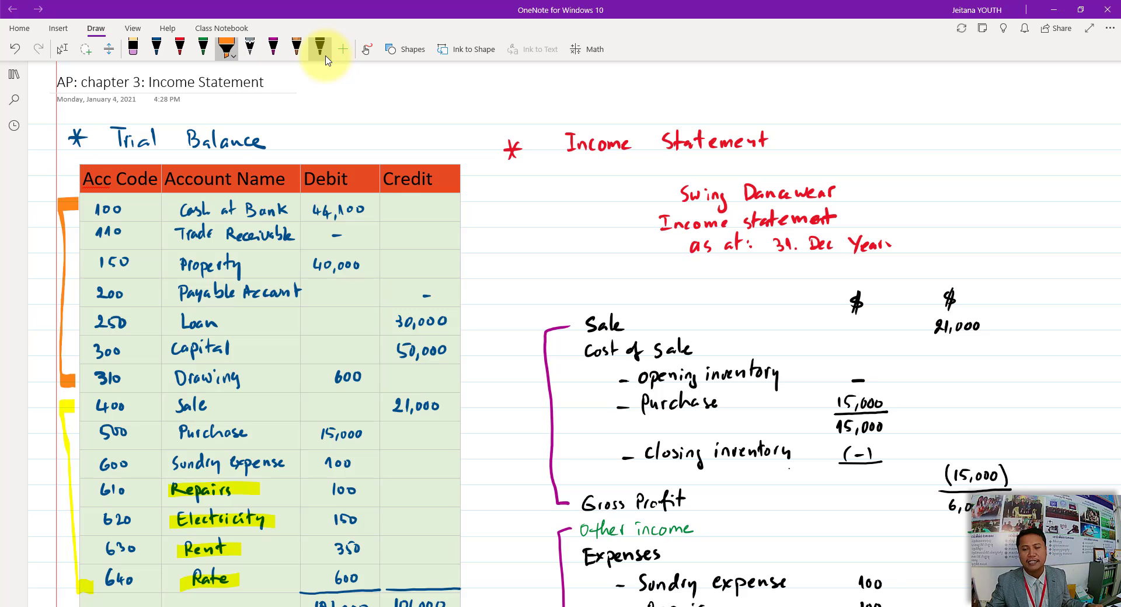
pyautogui.press('Escape')
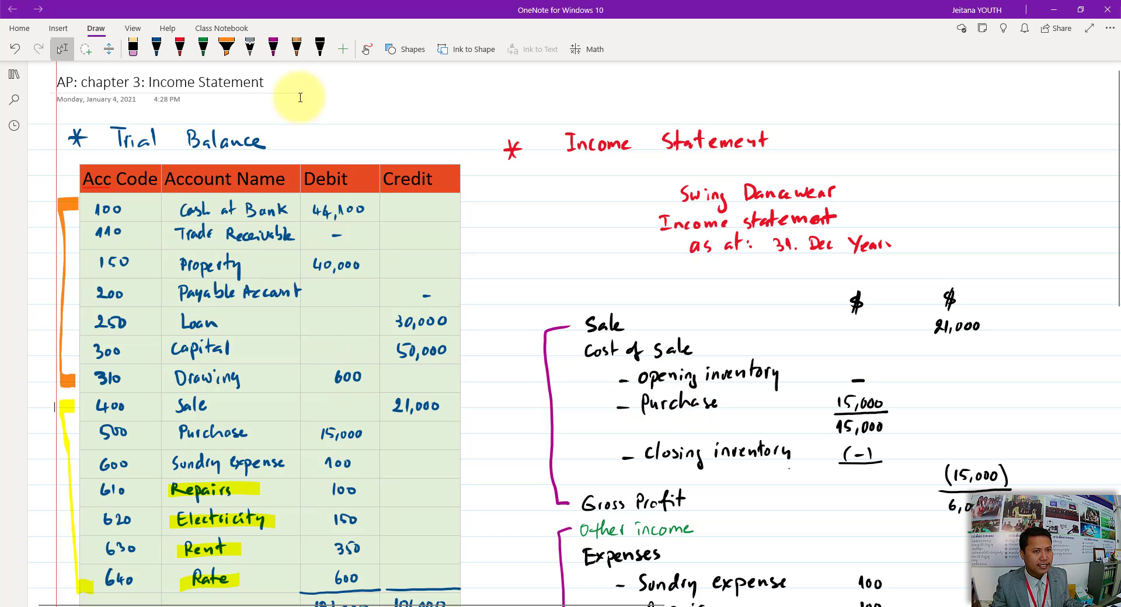
# - Pick the green pen and draw two star marks below the income statement
pyautogui.click(319, 49)
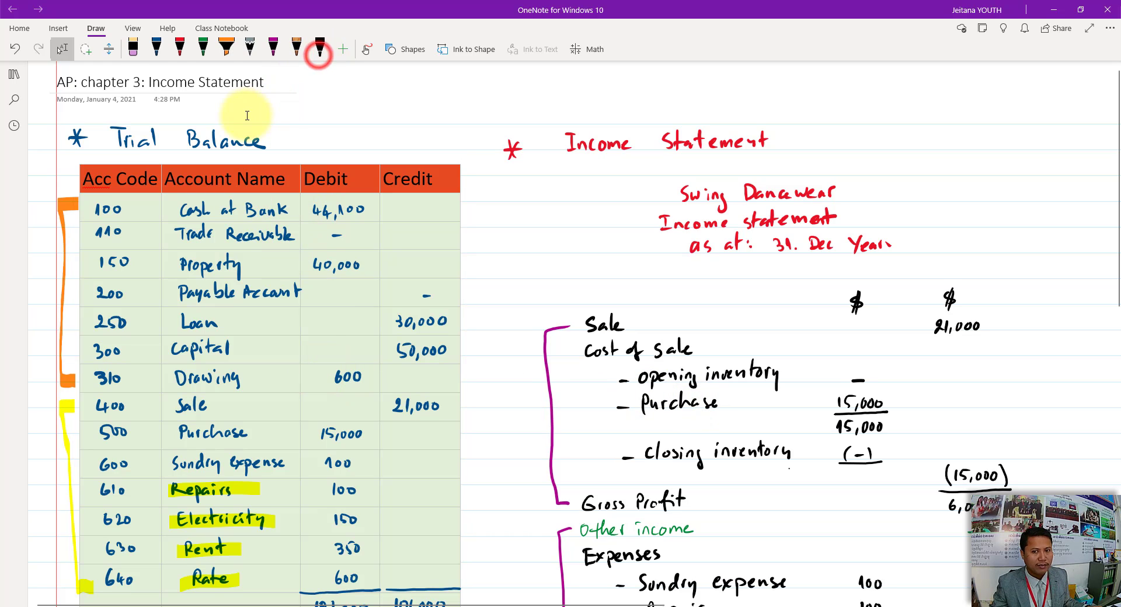
pyautogui.click(156, 49)
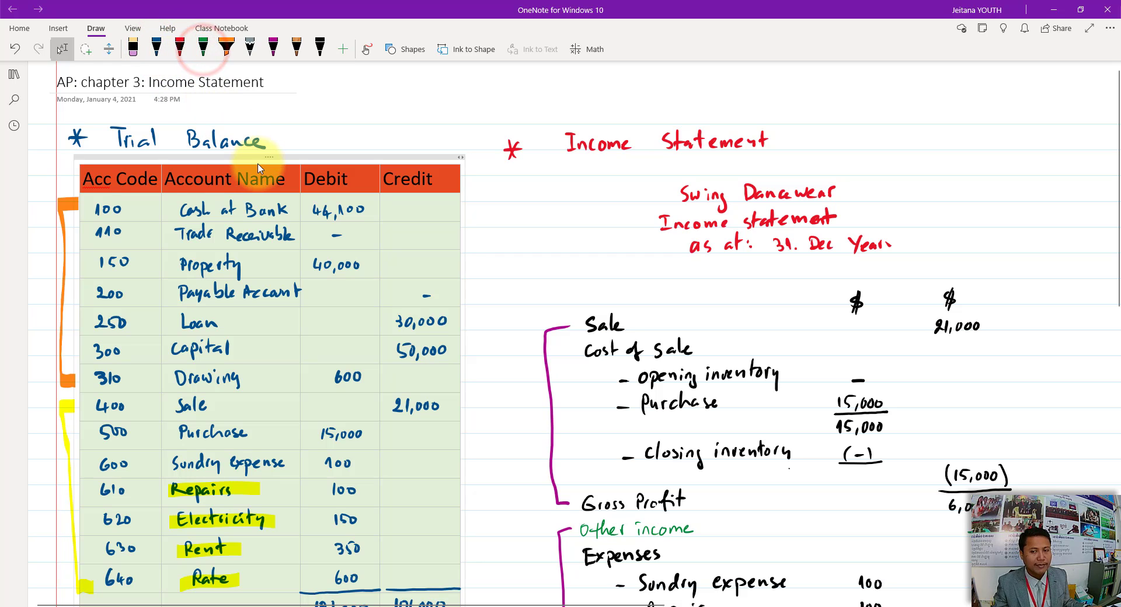
pyautogui.scroll(-3, 432, 321)
pyautogui.scroll(-5, 433, 321)
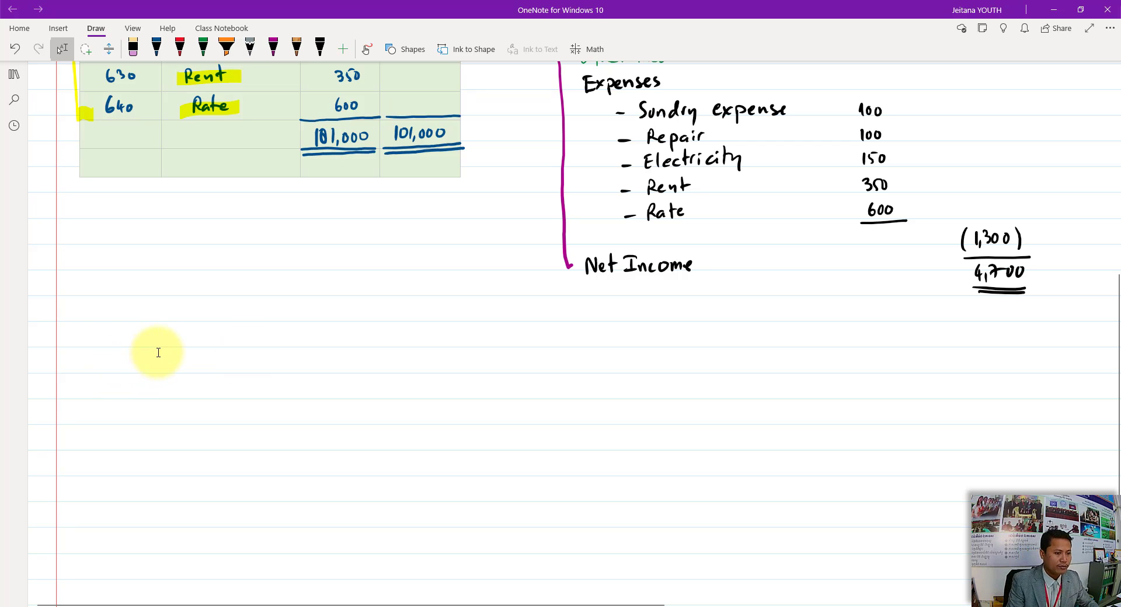
pyautogui.moveTo(111, 353); pyautogui.dragTo(108, 380)
pyautogui.moveTo(99, 369); pyautogui.dragTo(135, 376)
pyautogui.moveTo(127, 368); pyautogui.dragTo(229, 365)
# - Handwrite 'Statement of Financial Position' in green after the stars
pyautogui.moveTo(228, 368); pyautogui.dragTo(254, 374)
pyautogui.moveTo(259, 364); pyautogui.dragTo(263, 364)
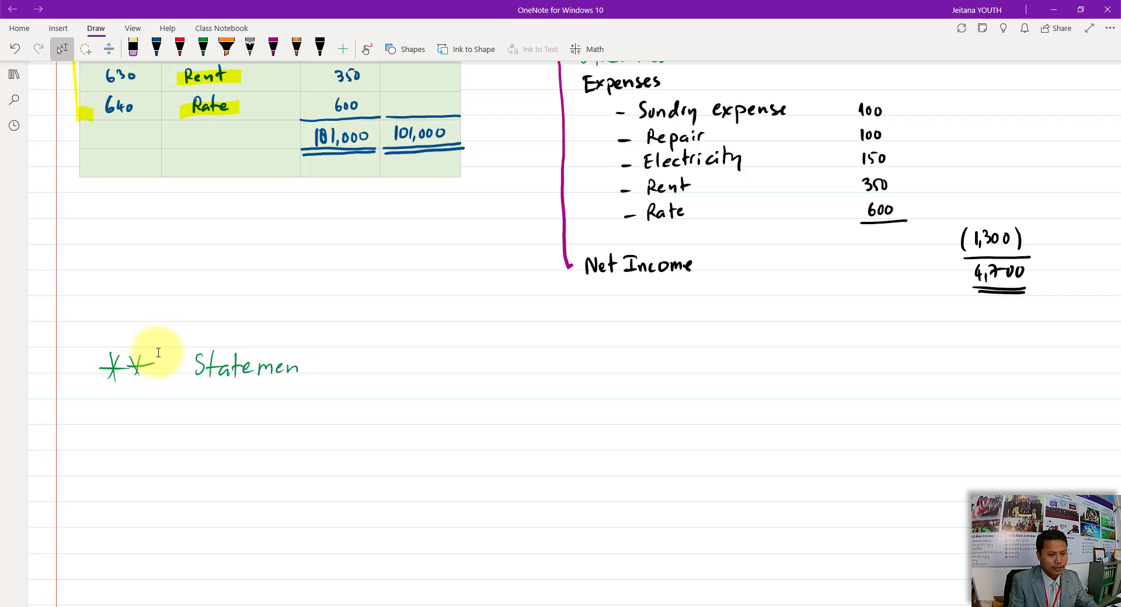
pyautogui.moveTo(353, 360)
pyautogui.mouseDown()
pyautogui.moveTo(348, 385)
pyautogui.moveTo(399, 376)
pyautogui.mouseUp()
pyautogui.moveTo(403, 376); pyautogui.dragTo(412, 376)
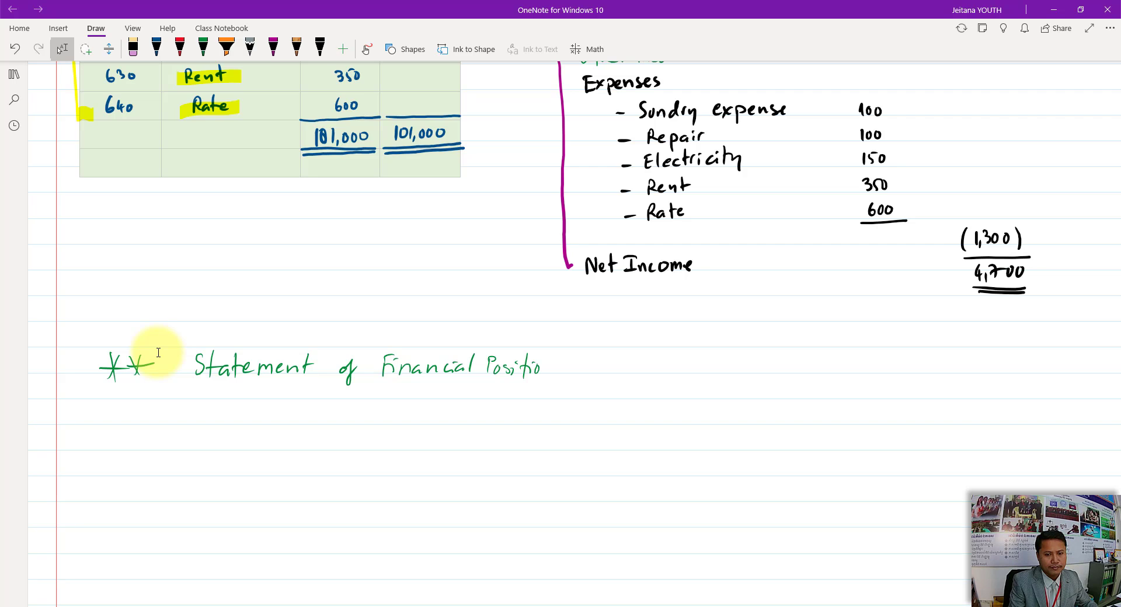
pyautogui.moveTo(545, 375); pyautogui.dragTo(555, 375)
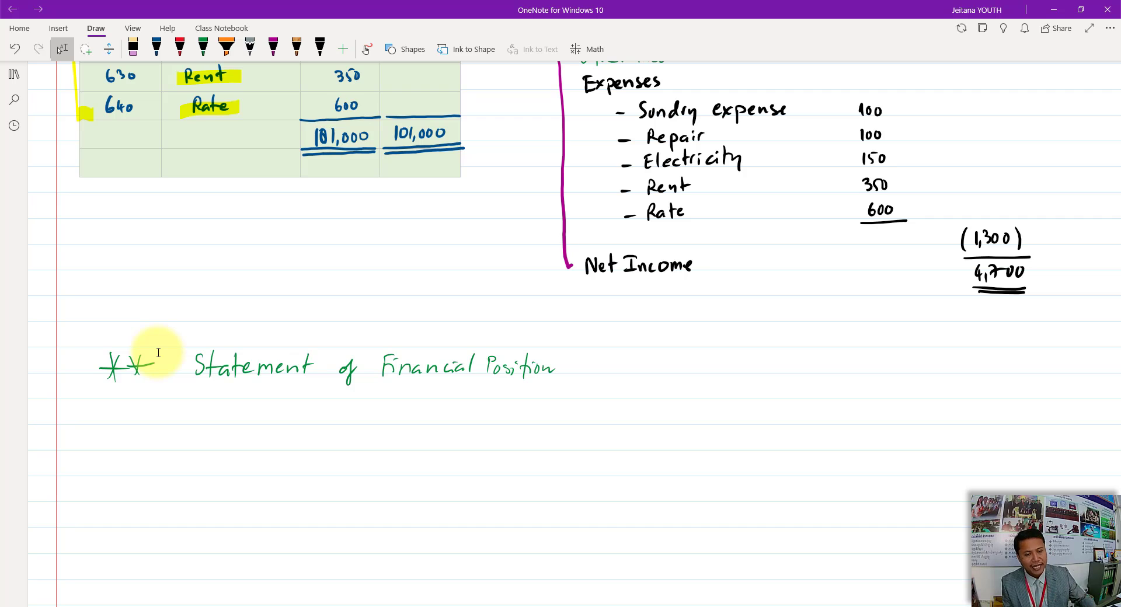
pyautogui.hotkey('alt', 'd')
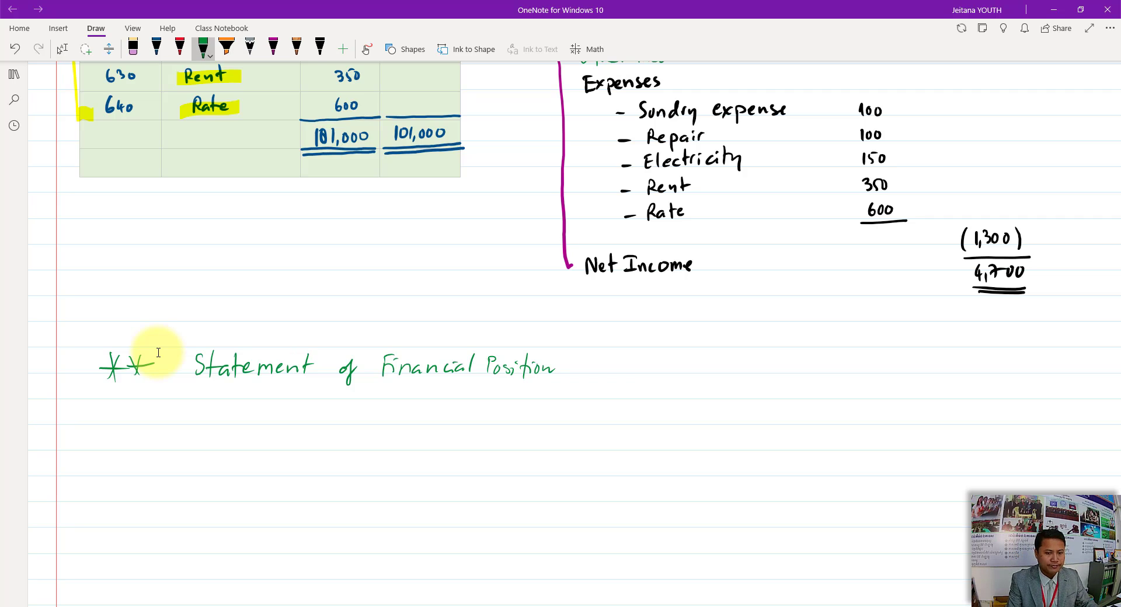
pyautogui.scroll(-3, 409, 397)
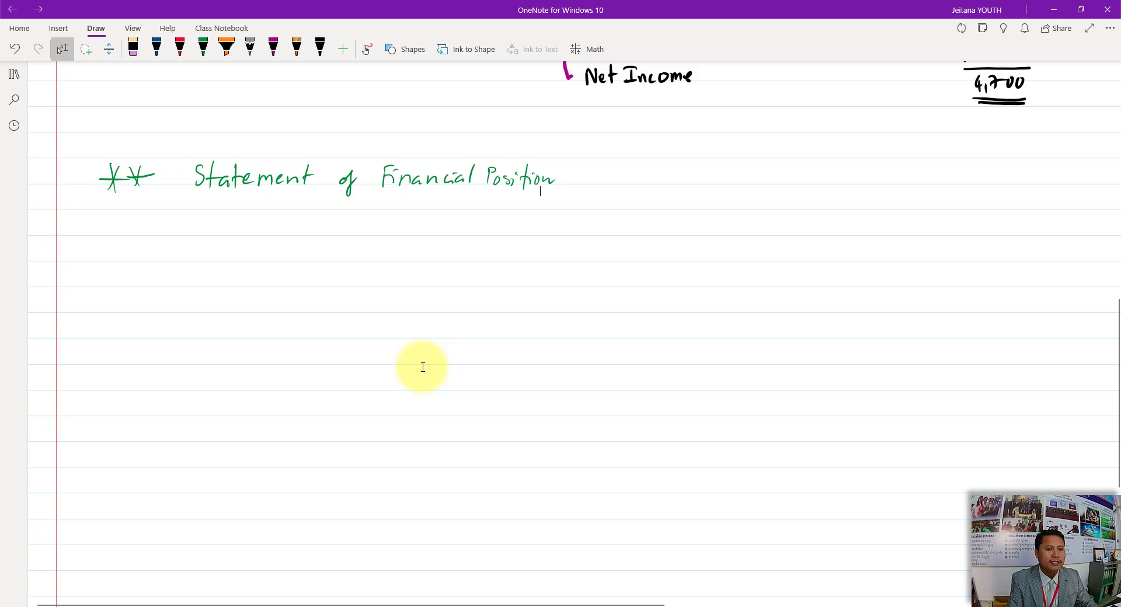
# - Switch to the purple pen and handwrite the company name 'Swing DanceWear'
pyautogui.hotkey('alt', 'd')
pyautogui.press('Right')
pyautogui.press('Right')
pyautogui.press('Right')
pyautogui.press('Return')
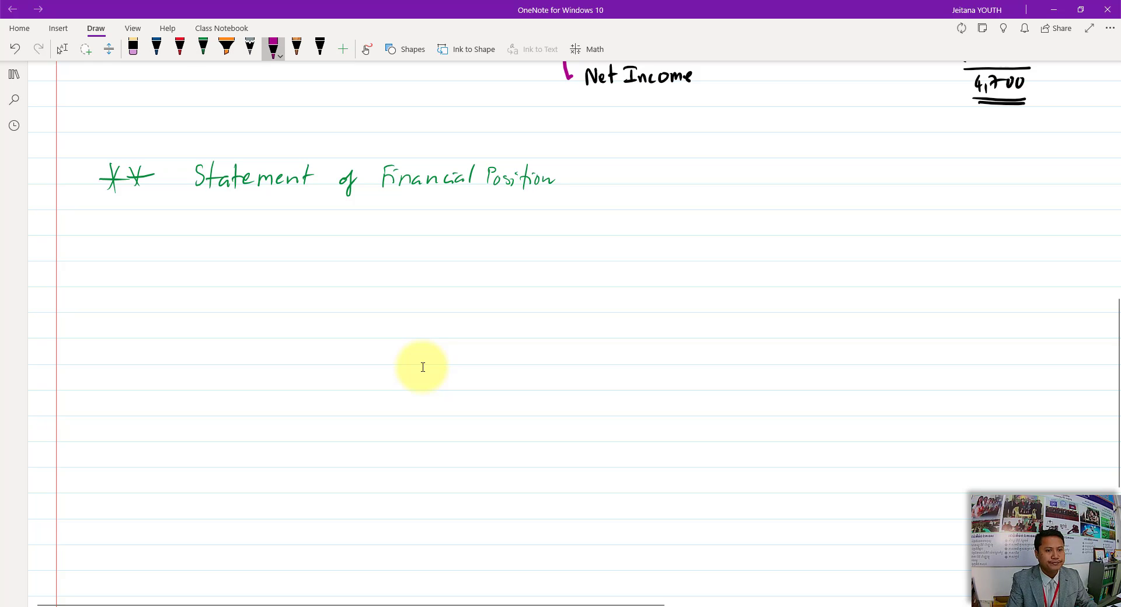
pyautogui.moveTo(282, 249)
pyautogui.mouseDown()
pyautogui.moveTo(285, 263)
pyautogui.moveTo(307, 250)
pyautogui.moveTo(334, 277)
pyautogui.moveTo(357, 261)
pyautogui.mouseUp()
pyautogui.moveTo(358, 246)
pyautogui.mouseDown()
pyautogui.moveTo(360, 262)
pyautogui.moveTo(381, 261)
pyautogui.mouseUp()
pyautogui.moveTo(386, 251)
pyautogui.mouseDown()
pyautogui.moveTo(386, 261)
pyautogui.moveTo(429, 250)
pyautogui.mouseUp()
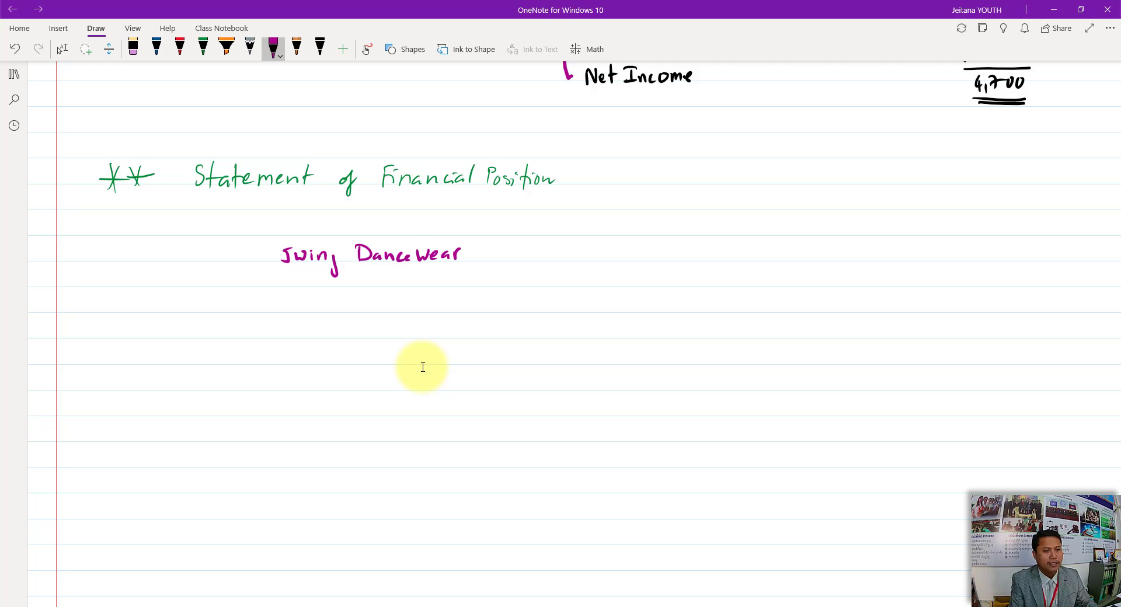
# - Handwrite 'Statement of Financial position' beneath the company name
pyautogui.moveTo(229, 274)
pyautogui.mouseDown()
pyautogui.moveTo(221, 287)
pyautogui.moveTo(247, 287)
pyautogui.mouseUp()
pyautogui.moveTo(253, 269)
pyautogui.mouseDown()
pyautogui.moveTo(253, 288)
pyautogui.moveTo(337, 285)
pyautogui.moveTo(344, 296)
pyautogui.mouseUp()
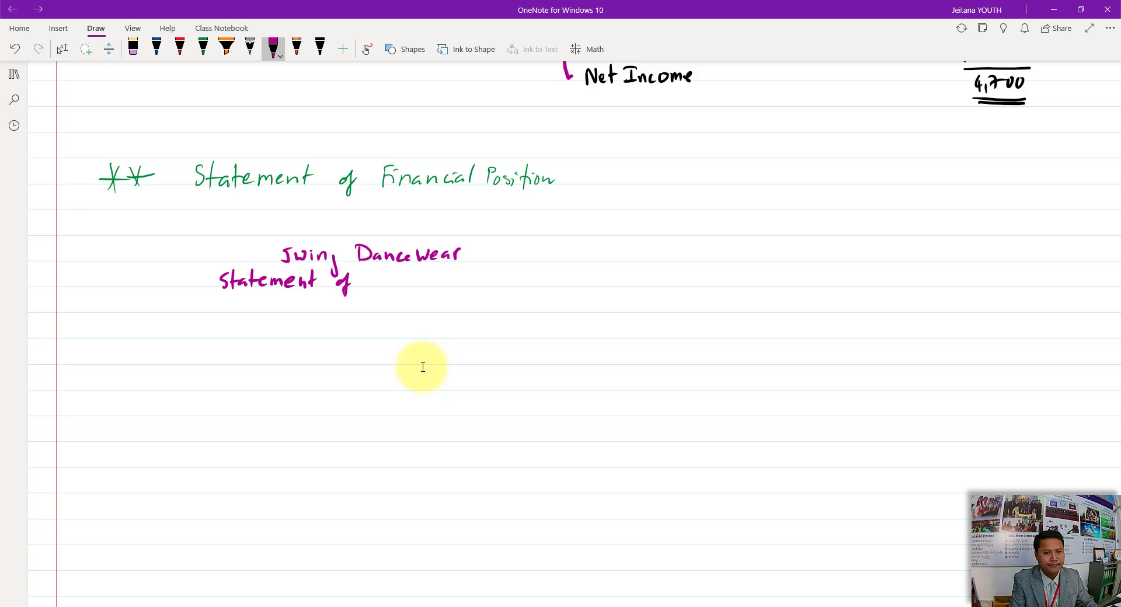
pyautogui.moveTo(393, 270)
pyautogui.mouseDown()
pyautogui.moveTo(392, 290)
pyautogui.moveTo(427, 290)
pyautogui.mouseUp()
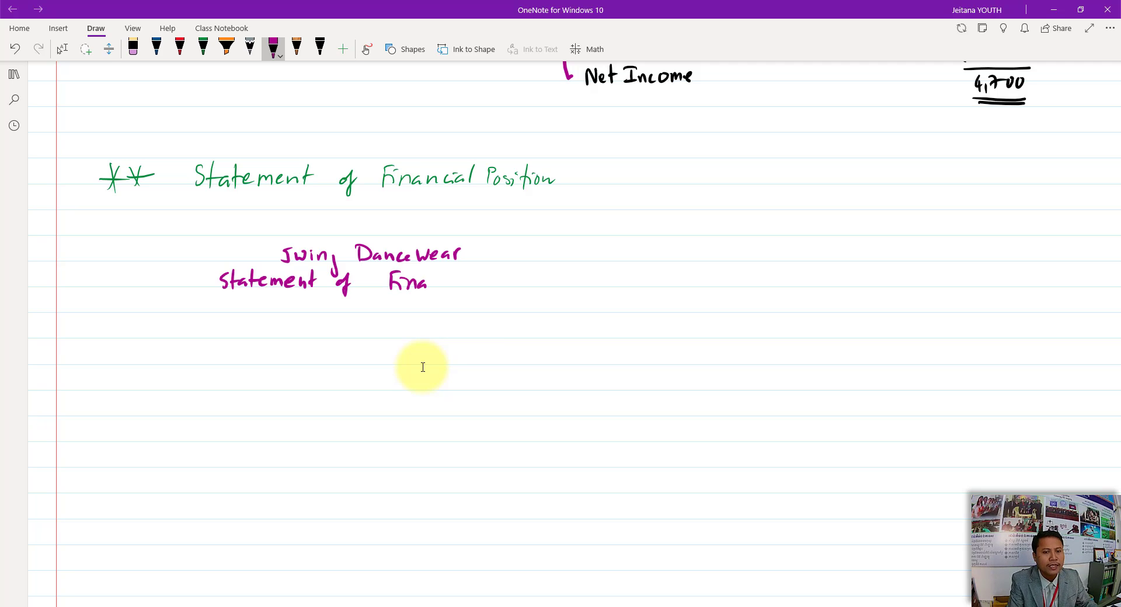
pyautogui.moveTo(450, 281); pyautogui.dragTo(445, 290)
pyautogui.moveTo(455, 283); pyautogui.dragTo(482, 286)
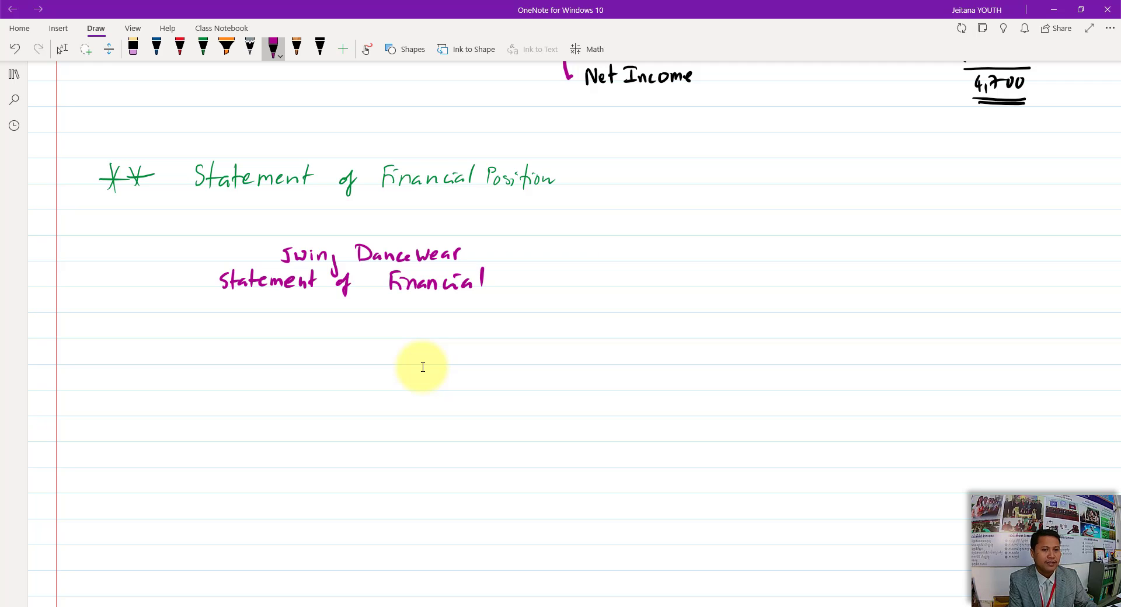
pyautogui.moveTo(501, 280); pyautogui.dragTo(504, 286)
pyautogui.moveTo(516, 280); pyautogui.dragTo(542, 290)
pyautogui.moveTo(536, 279); pyautogui.dragTo(546, 277)
pyautogui.moveTo(549, 281); pyautogui.dragTo(556, 281)
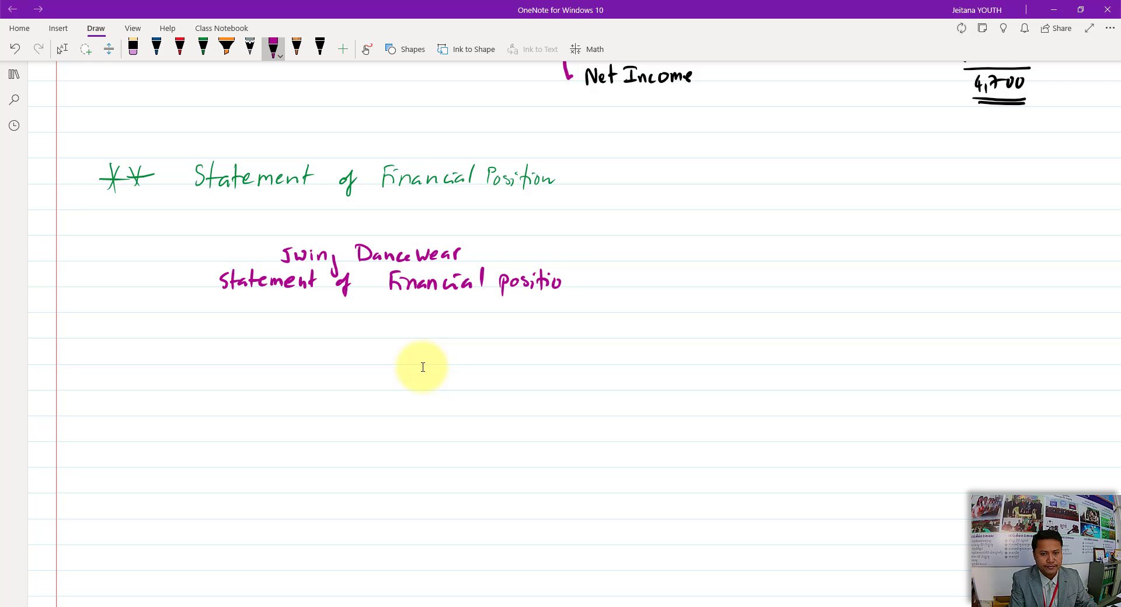
# - Begin the date line with 'as at' and the month Dec
pyautogui.moveTo(286, 306); pyautogui.dragTo(332, 315)
pyautogui.moveTo(326, 306); pyautogui.dragTo(412, 311)
pyautogui.moveTo(417, 307); pyautogui.dragTo(518, 314)
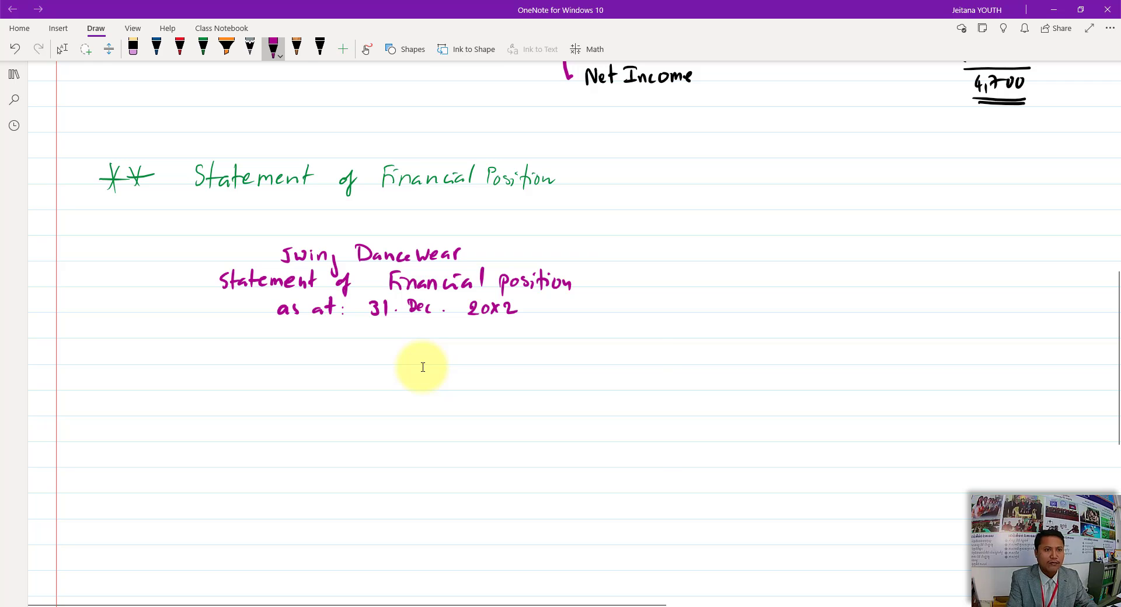
# - With the black pen, draw $ headings over the two amount columns
pyautogui.click(320, 48)
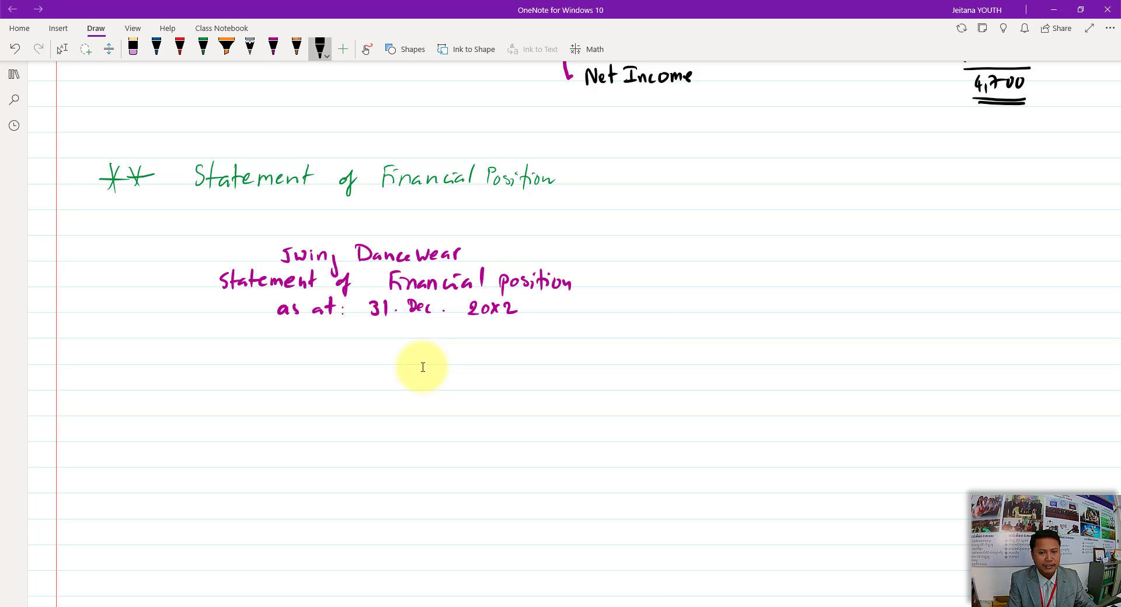
pyautogui.moveTo(525, 349); pyautogui.dragTo(517, 367)
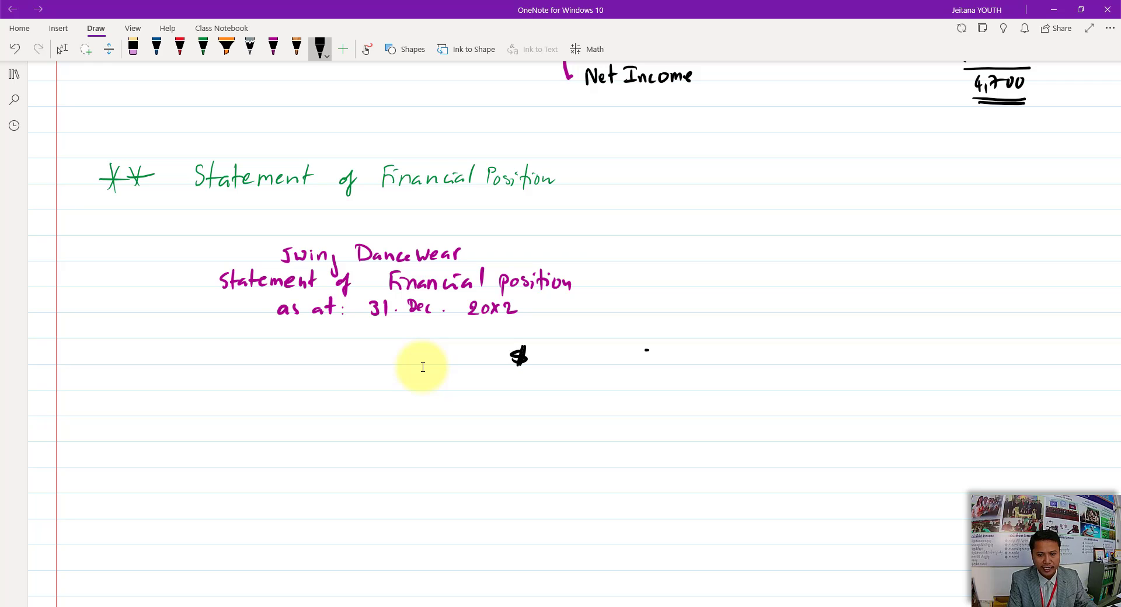
pyautogui.moveTo(646, 350); pyautogui.dragTo(650, 363)
pyautogui.moveTo(659, 347); pyautogui.dragTo(653, 365)
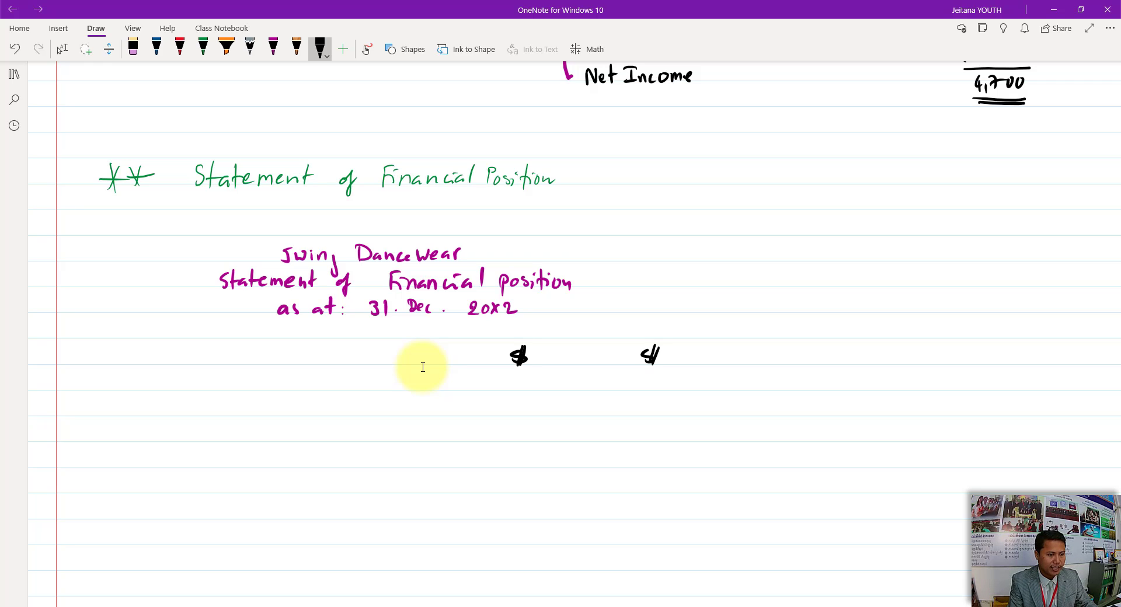
# - Handwrite the 'Non Current Asset' heading at the left
pyautogui.moveTo(90, 400); pyautogui.dragTo(96, 415)
pyautogui.moveTo(97, 415)
pyautogui.mouseDown()
pyautogui.moveTo(100, 399)
pyautogui.moveTo(142, 416)
pyautogui.mouseUp()
pyautogui.moveTo(148, 407); pyautogui.dragTo(185, 414)
pyautogui.moveTo(193, 396)
pyautogui.mouseDown()
pyautogui.moveTo(191, 417)
pyautogui.moveTo(222, 416)
pyautogui.mouseUp()
pyautogui.moveTo(224, 405)
pyautogui.mouseDown()
pyautogui.moveTo(253, 418)
pyautogui.moveTo(264, 407)
pyautogui.mouseUp()
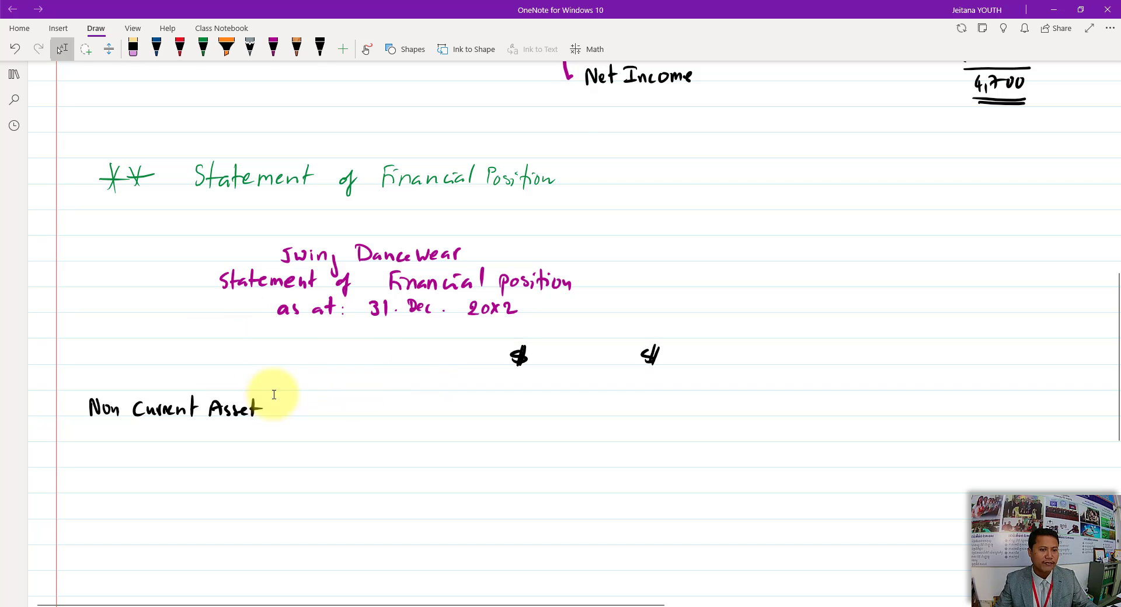
# - Check the trial balance, then write '- Property' under Non Current Asset
pyautogui.scroll(4, 254, 343)
pyautogui.scroll(4, 253, 343)
pyautogui.scroll(2, 250, 201)
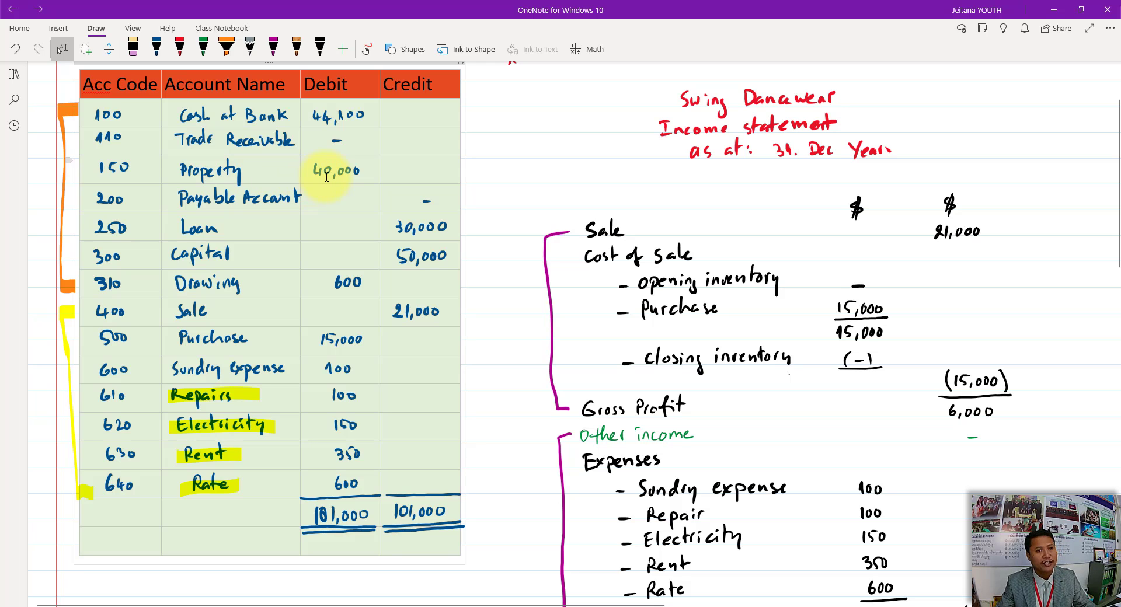
pyautogui.scroll(-5, 327, 177)
pyautogui.scroll(-5, 327, 177)
pyautogui.scroll(-2, 326, 176)
pyautogui.scroll(-1, 327, 176)
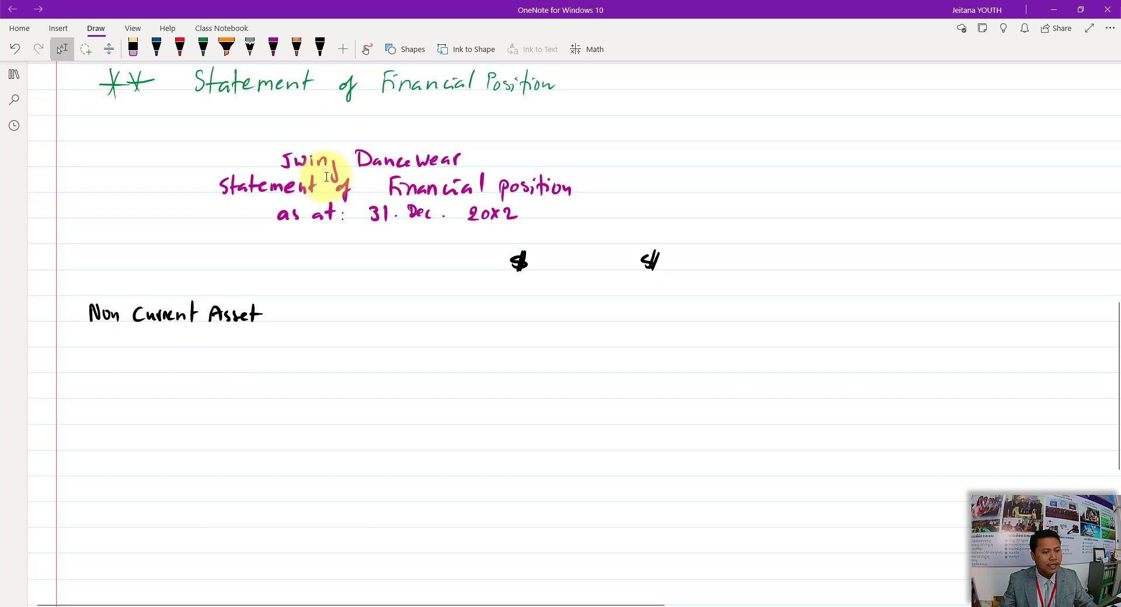
pyautogui.moveTo(148, 344)
pyautogui.mouseDown()
pyautogui.moveTo(221, 349)
pyautogui.moveTo(231, 338)
pyautogui.mouseUp()
pyautogui.moveTo(229, 341); pyautogui.dragTo(236, 361)
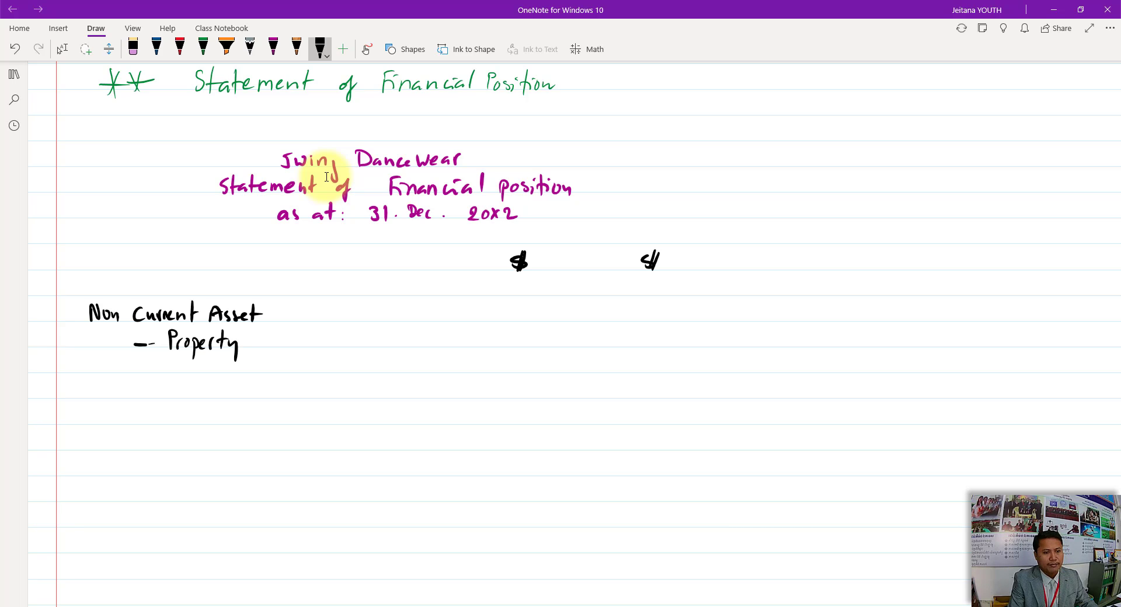
# - Write the Property amount 40,000 and underline it
pyautogui.moveTo(519, 336); pyautogui.dragTo(518, 337)
pyautogui.moveTo(528, 342); pyautogui.dragTo(525, 349)
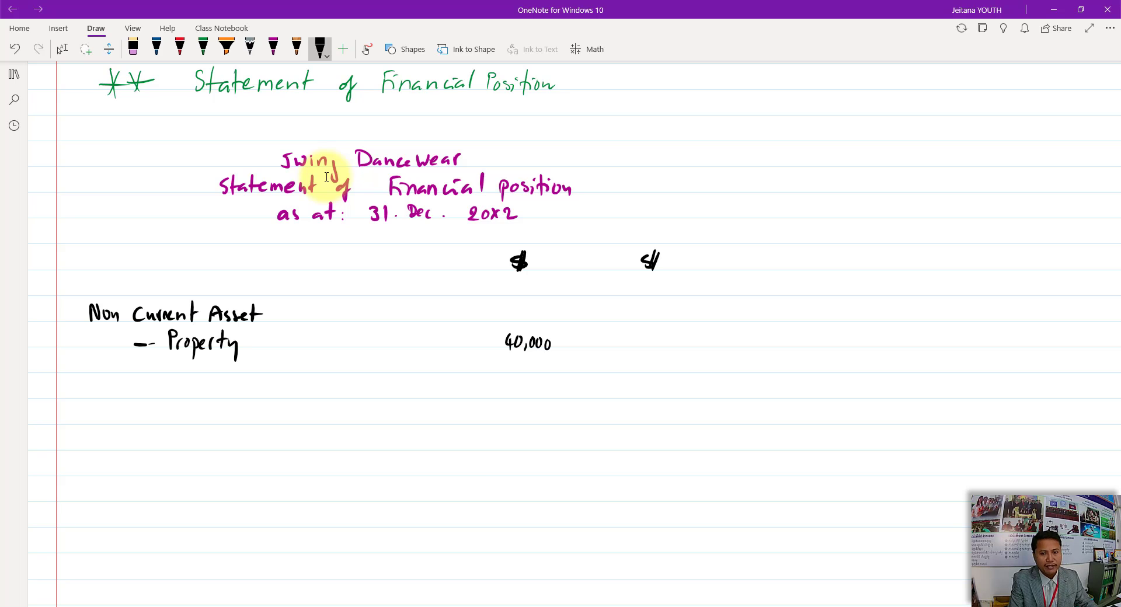
pyautogui.moveTo(513, 355); pyautogui.dragTo(544, 354)
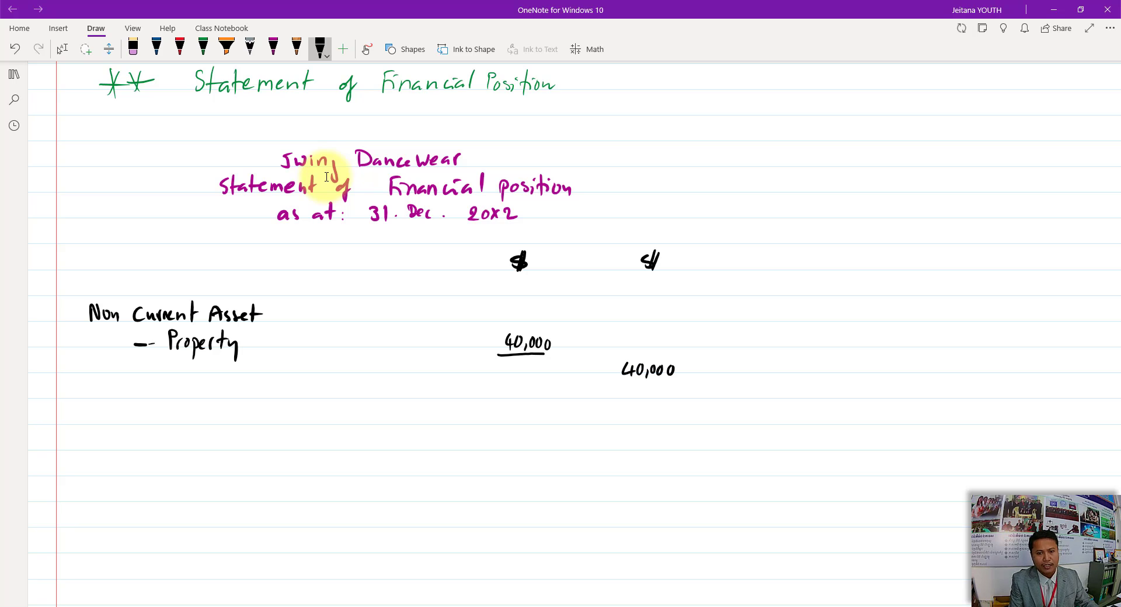
pyautogui.click(62, 49)
pyautogui.scroll(5, 311, 261)
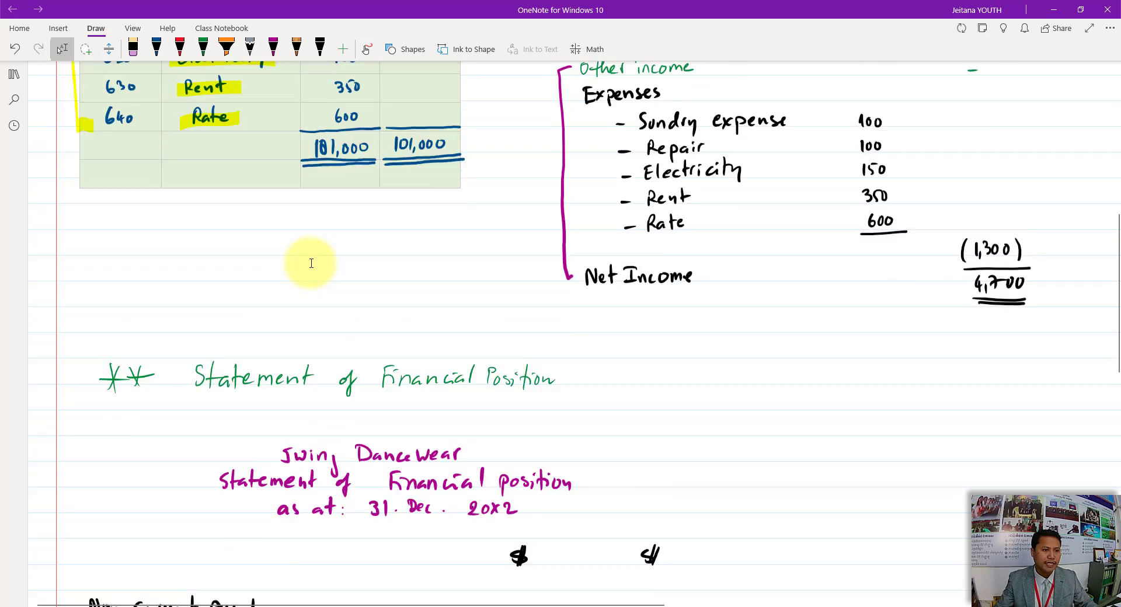
pyautogui.scroll(3, 301, 260)
pyautogui.scroll(3, 298, 260)
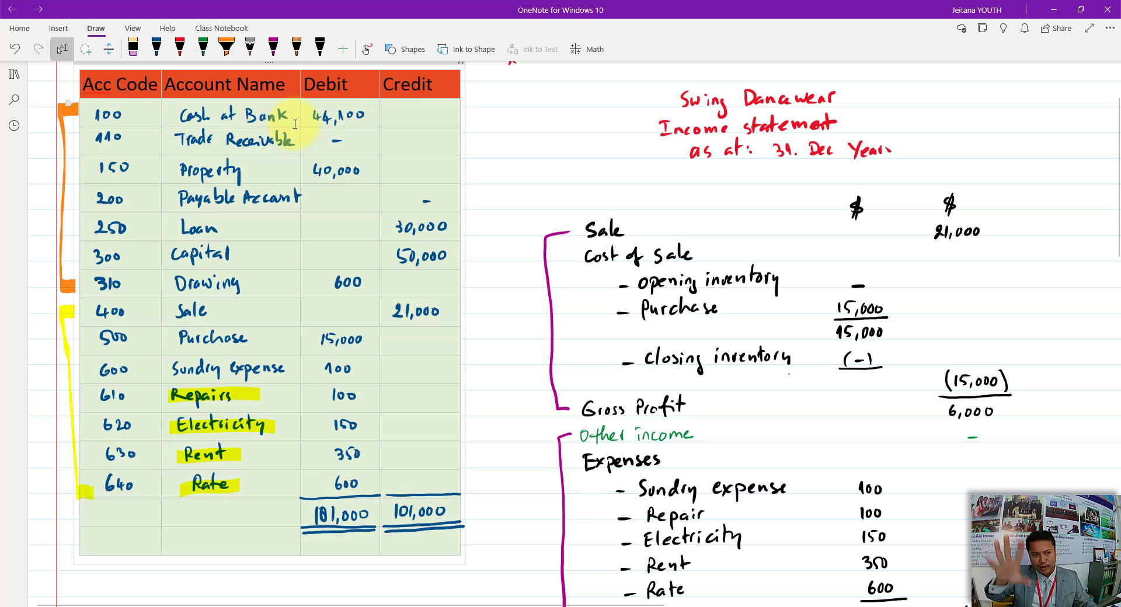
pyautogui.scroll(-1, 401, 243)
pyautogui.scroll(-7, 388, 242)
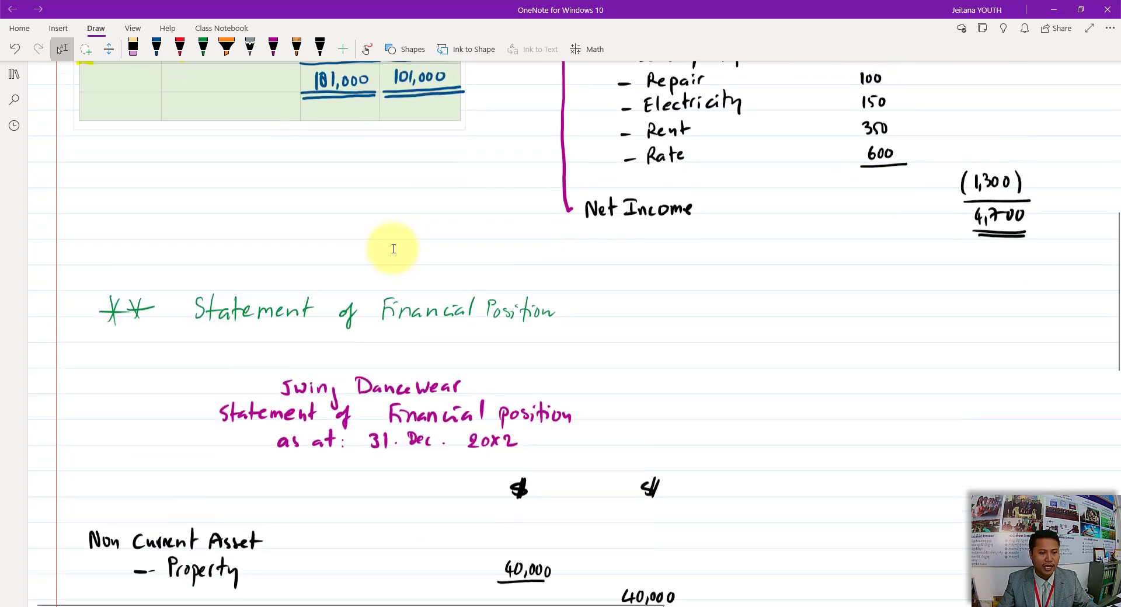
pyautogui.scroll(-3, 394, 248)
pyautogui.scroll(-3, 394, 248)
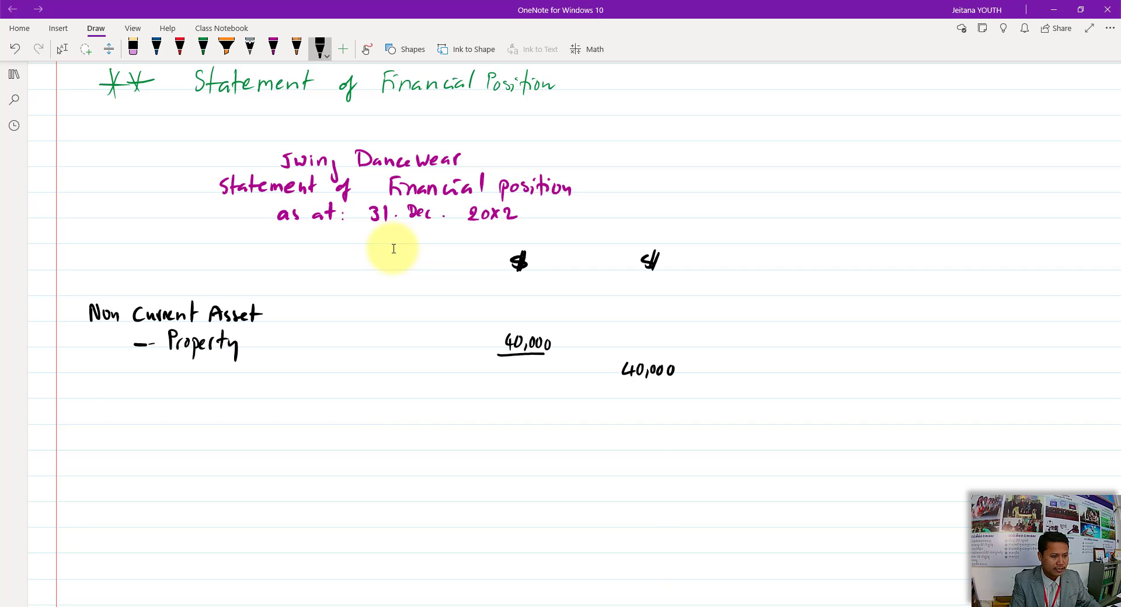
# - Handwrite the Current Asset heading and a Trade Receivable line below Property
pyautogui.moveTo(100, 388)
pyautogui.mouseDown()
pyautogui.moveTo(94, 400)
pyautogui.moveTo(153, 397)
pyautogui.mouseUp()
pyautogui.click(121, 399)
pyautogui.moveTo(152, 383)
pyautogui.mouseDown()
pyautogui.moveTo(156, 401)
pyautogui.moveTo(193, 400)
pyautogui.mouseUp()
pyautogui.moveTo(208, 390); pyautogui.dragTo(201, 400)
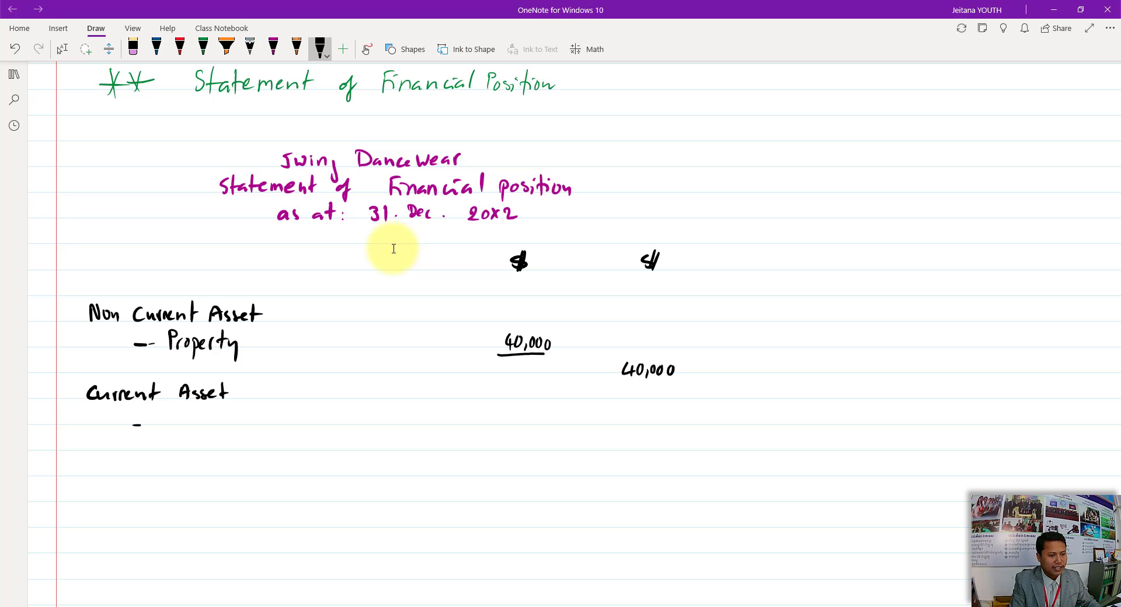
pyautogui.moveTo(181, 413)
pyautogui.mouseDown()
pyautogui.moveTo(186, 425)
pyautogui.moveTo(223, 413)
pyautogui.mouseUp()
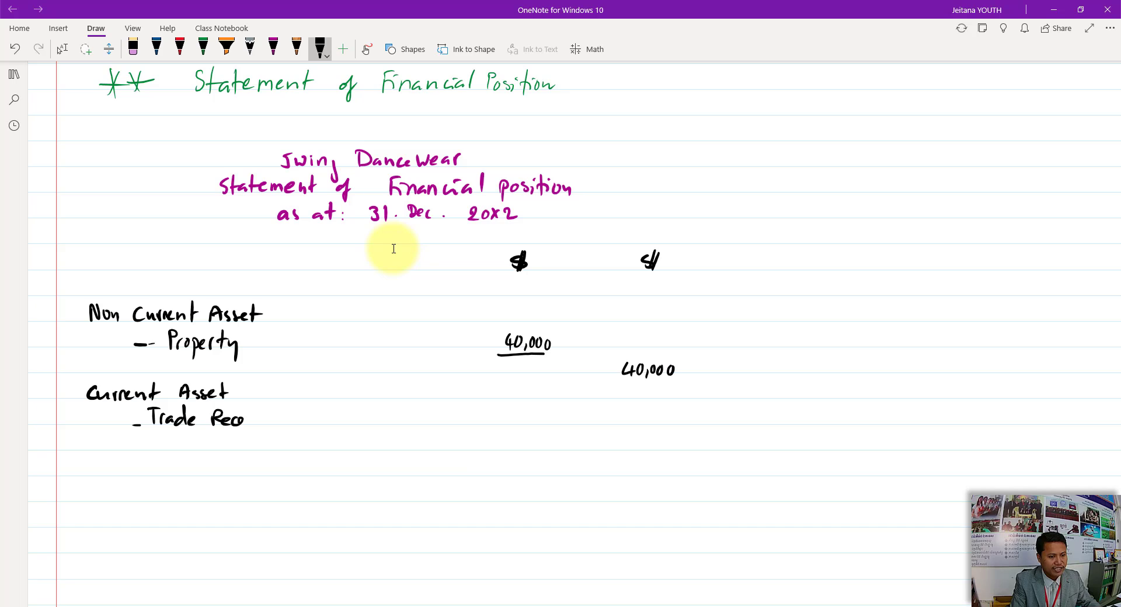
pyautogui.moveTo(277, 404)
pyautogui.mouseDown()
pyautogui.moveTo(283, 424)
pyautogui.moveTo(300, 425)
pyautogui.mouseUp()
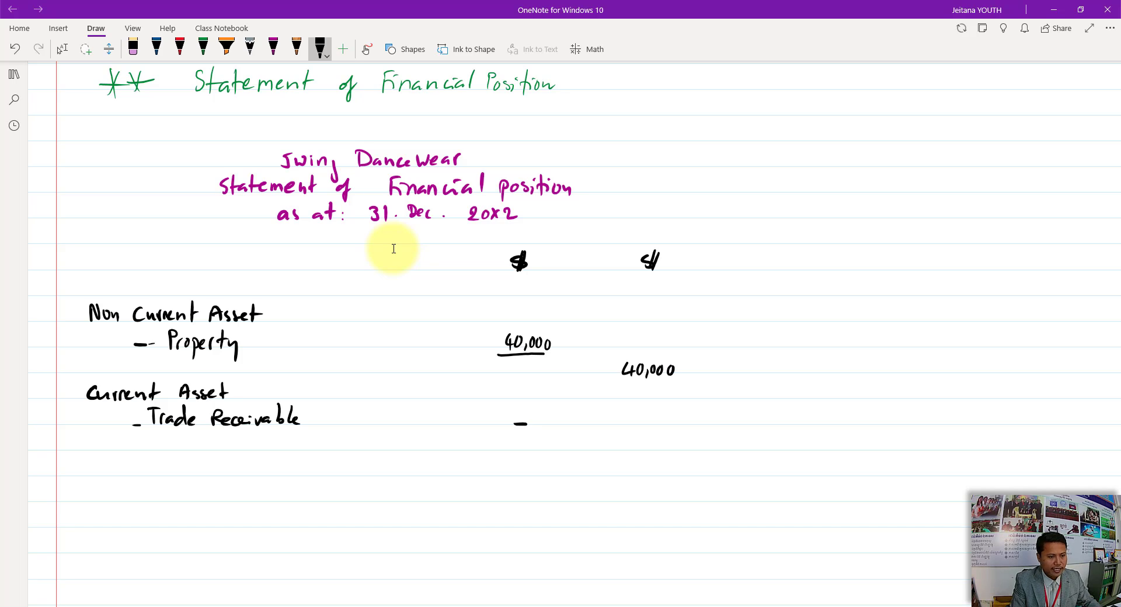
# - Write Cash at Bank 44,100 and check it against the trial balance
pyautogui.moveTo(135, 451); pyautogui.dragTo(173, 443)
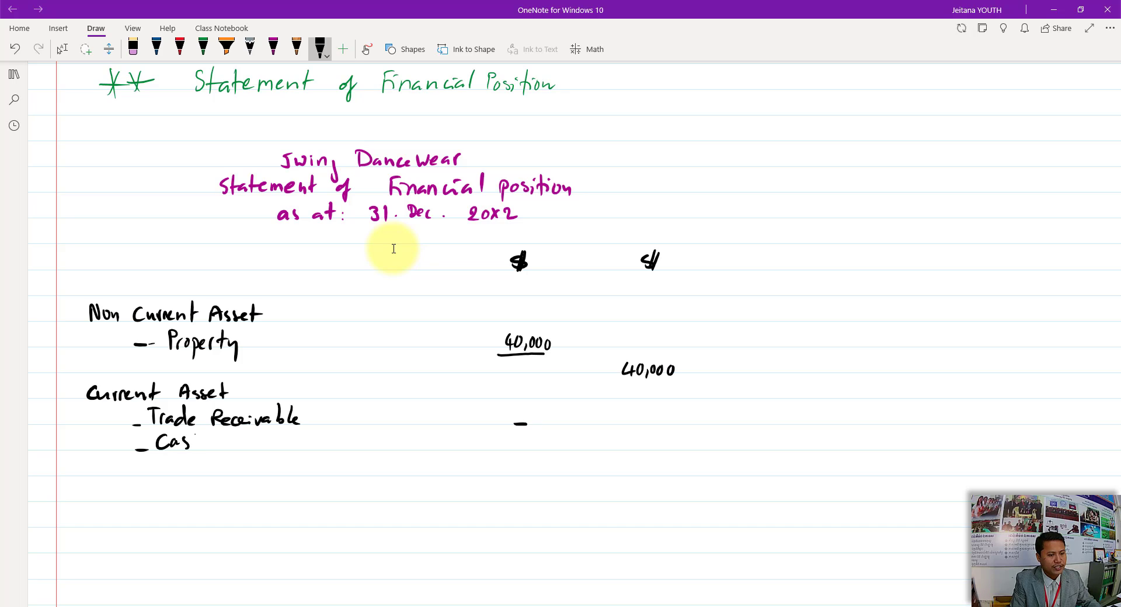
pyautogui.moveTo(255, 435); pyautogui.dragTo(255, 449)
pyautogui.moveTo(255, 433); pyautogui.dragTo(256, 449)
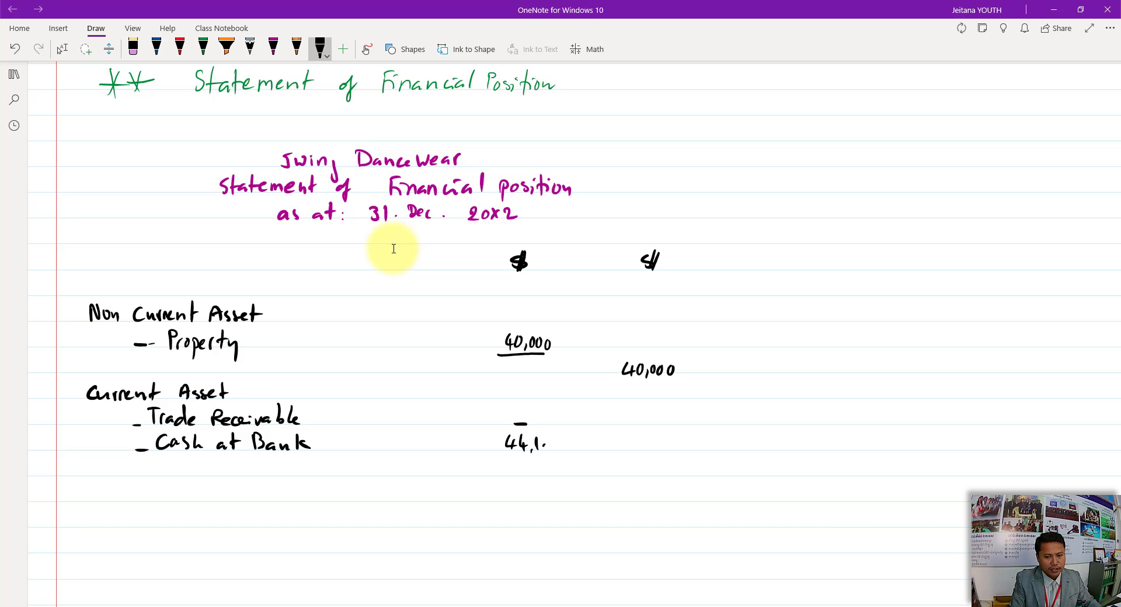
pyautogui.moveTo(545, 441); pyautogui.dragTo(544, 449)
pyautogui.moveTo(557, 442); pyautogui.dragTo(555, 451)
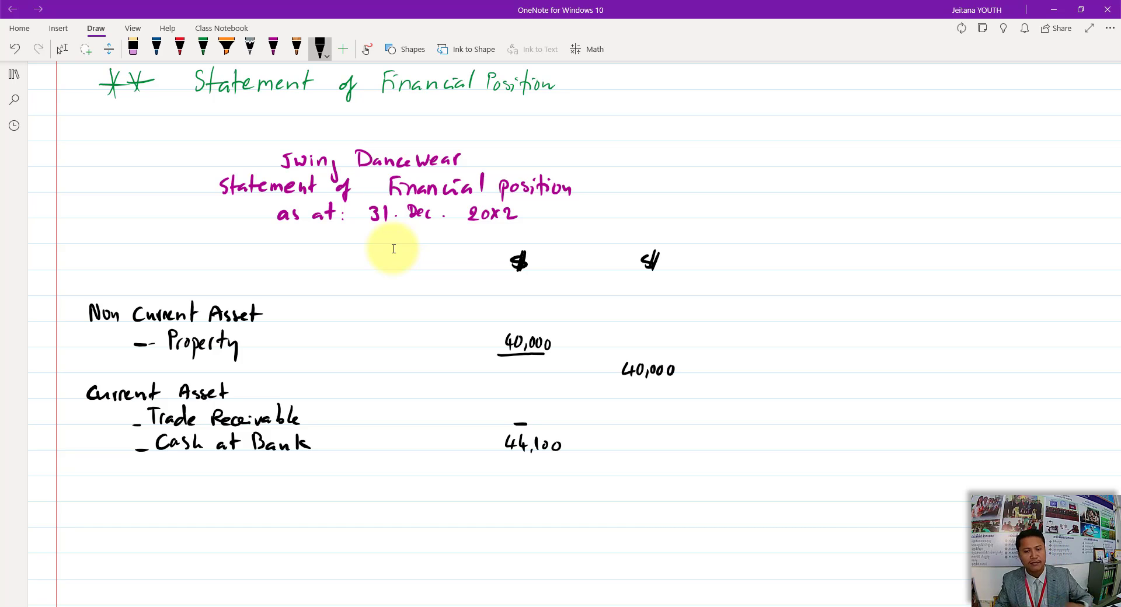
pyautogui.scroll(5, 321, 280)
pyautogui.scroll(5, 375, 275)
pyautogui.scroll(5, 380, 280)
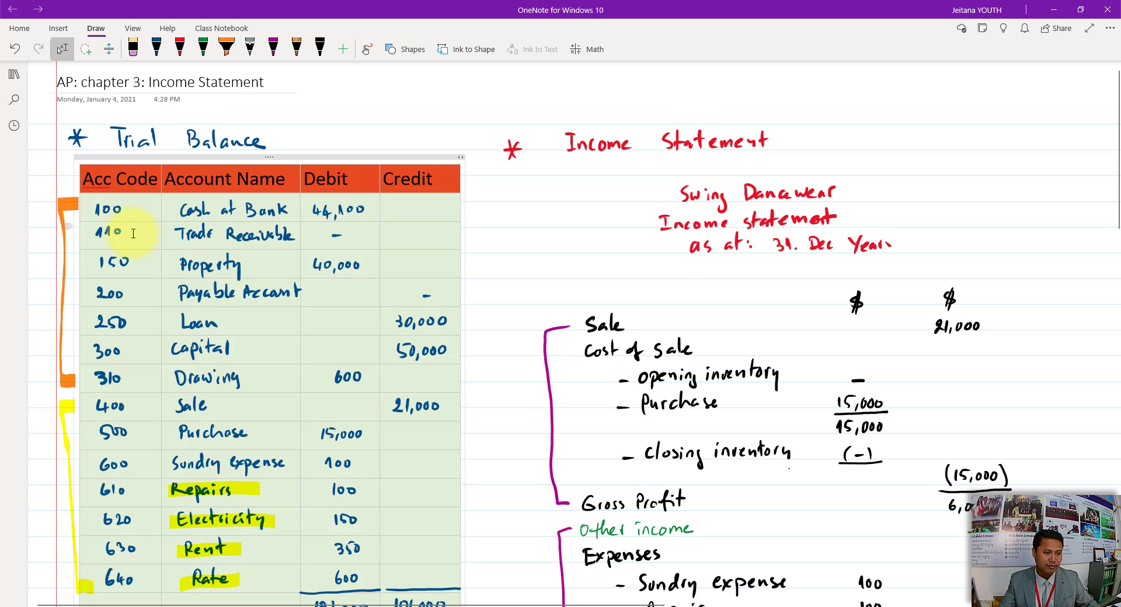
pyautogui.scroll(-5, 351, 266)
pyautogui.scroll(-5, 356, 275)
pyautogui.scroll(-5, 363, 286)
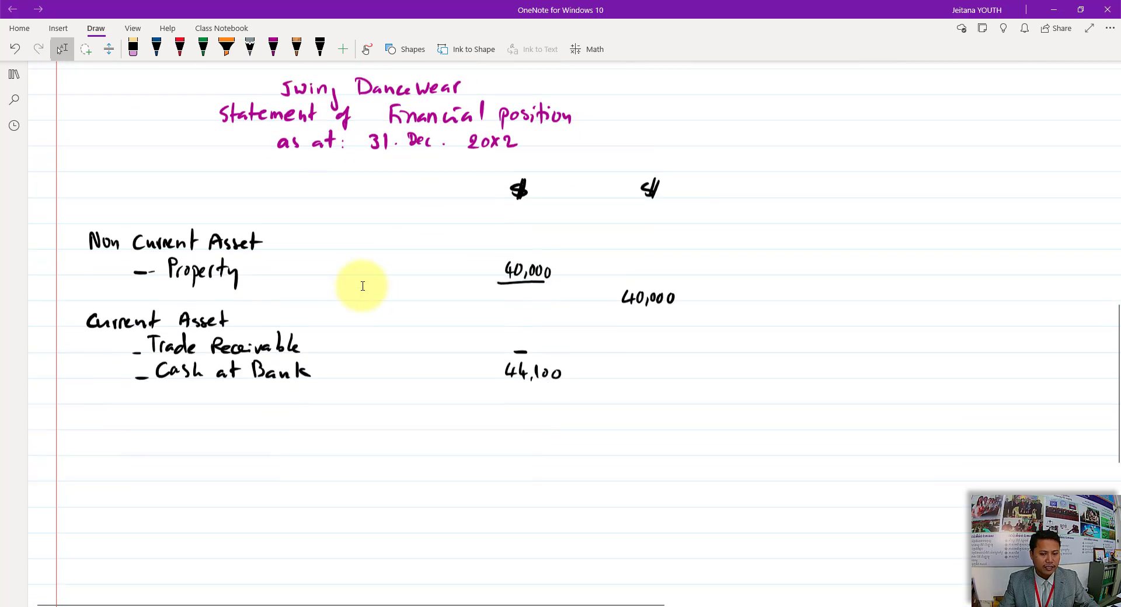
pyautogui.scroll(-1, 363, 286)
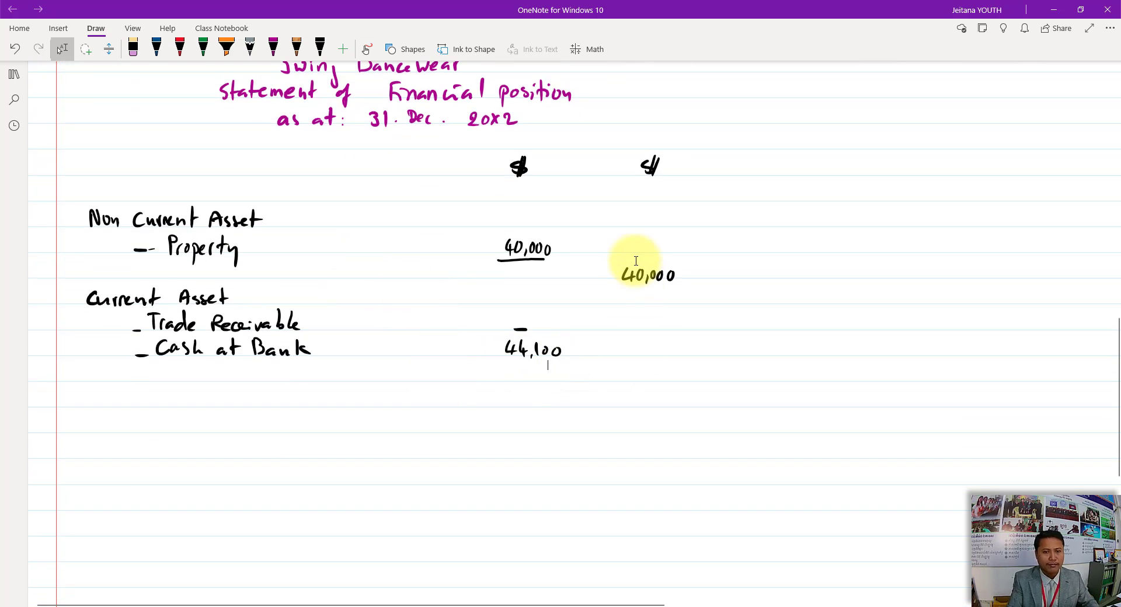
# - With the black pen, underline 44,100 and double-underline the 84,100 total
pyautogui.hotkey('alt', 'shift', 'd')
pyautogui.moveTo(503, 362); pyautogui.dragTo(565, 368)
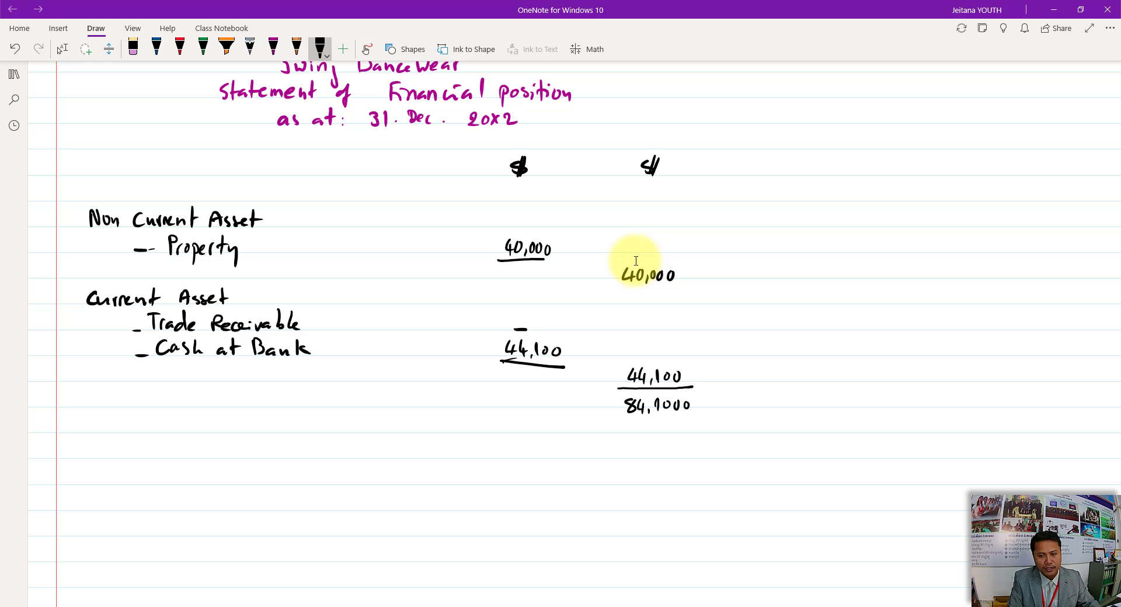
pyautogui.moveTo(627, 422); pyautogui.dragTo(693, 422)
pyautogui.moveTo(622, 427); pyautogui.dragTo(679, 426)
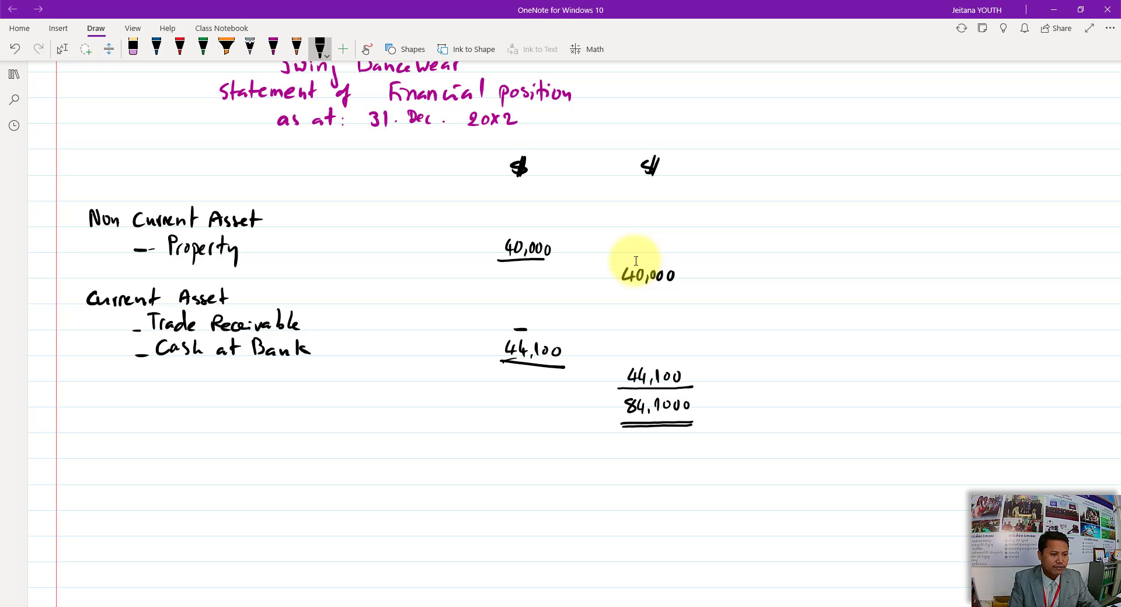
# - Label the total 'TOTAL ASSETS' and write an 'Equities' heading in blue
pyautogui.click(91, 397)
pyautogui.moveTo(107, 395); pyautogui.dragTo(106, 396)
pyautogui.moveTo(174, 410); pyautogui.dragTo(190, 410)
pyautogui.moveTo(212, 396); pyautogui.dragTo(202, 409)
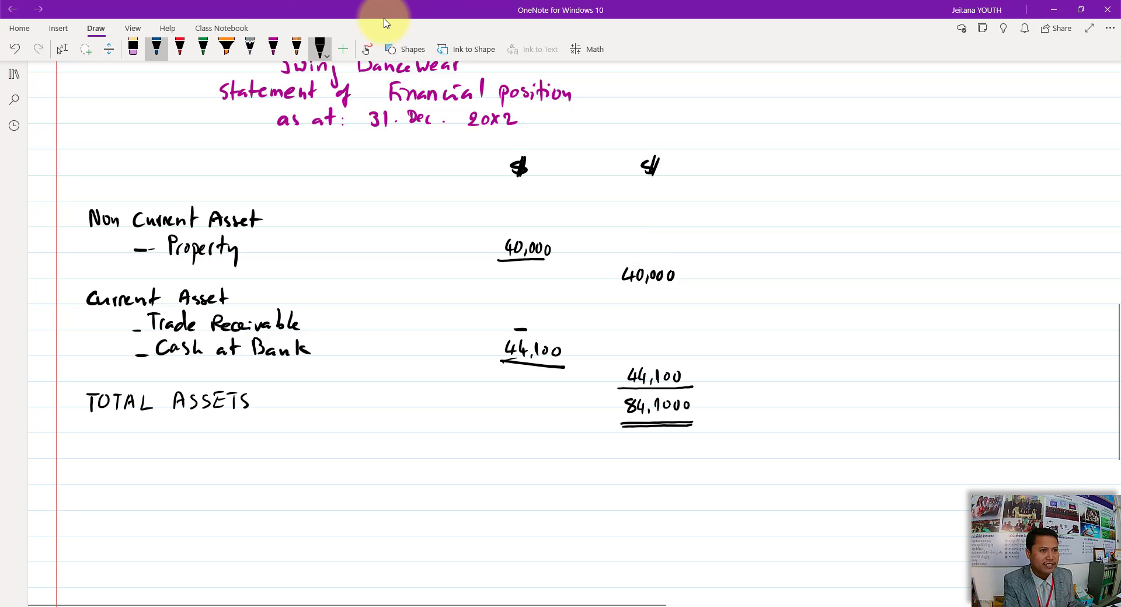
pyautogui.click(157, 48)
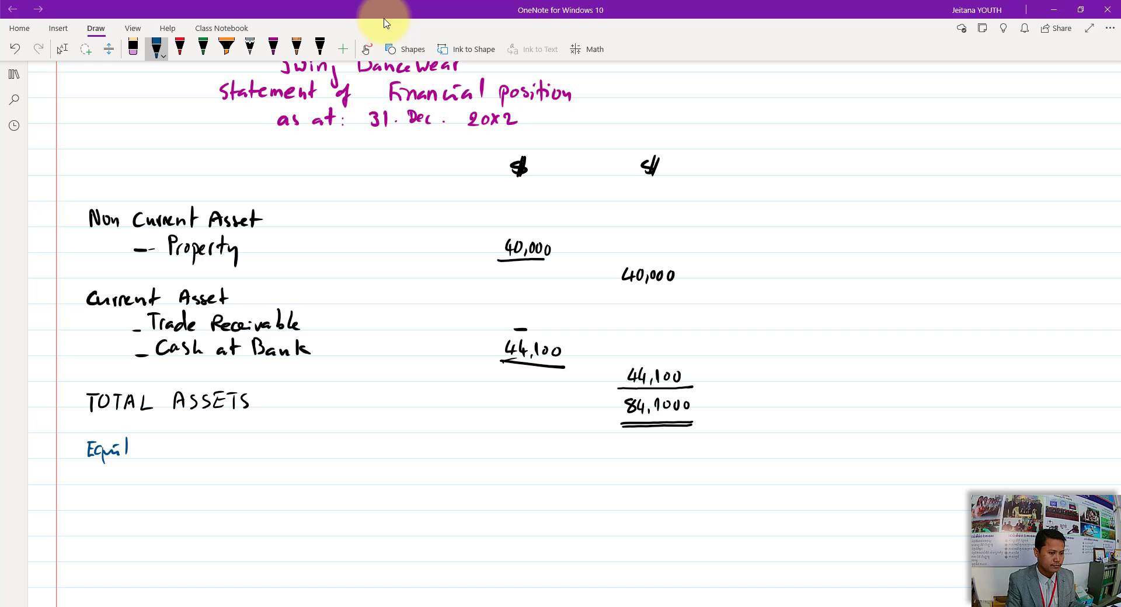
pyautogui.moveTo(139, 451); pyautogui.dragTo(154, 449)
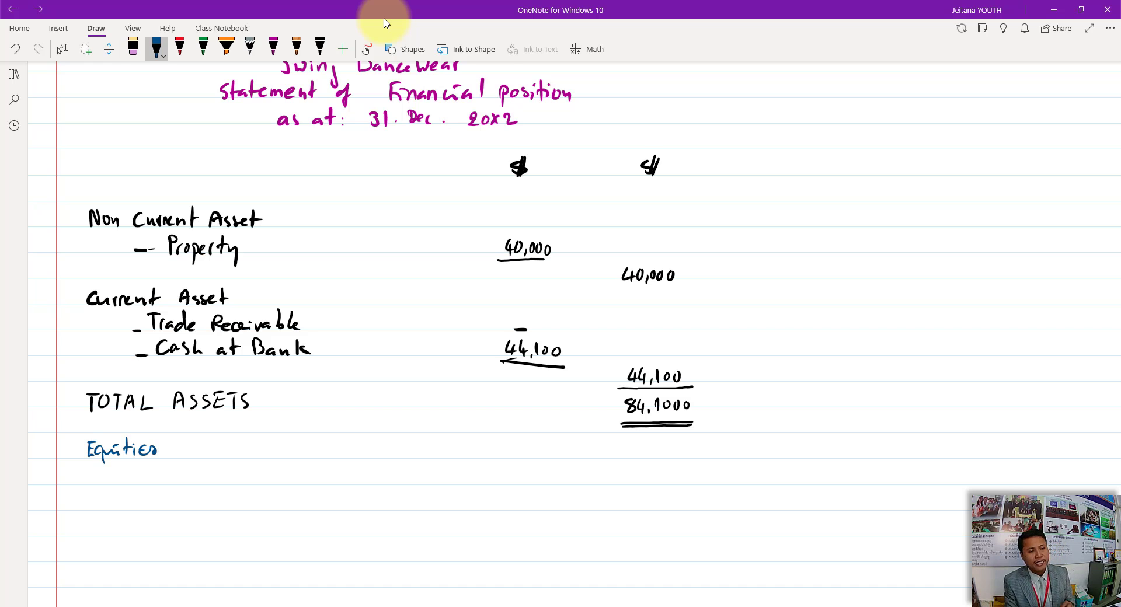
# - Scroll up to the trial balance showing Capital 50,000 and Drawing 600
pyautogui.scroll(5, 363, 252)
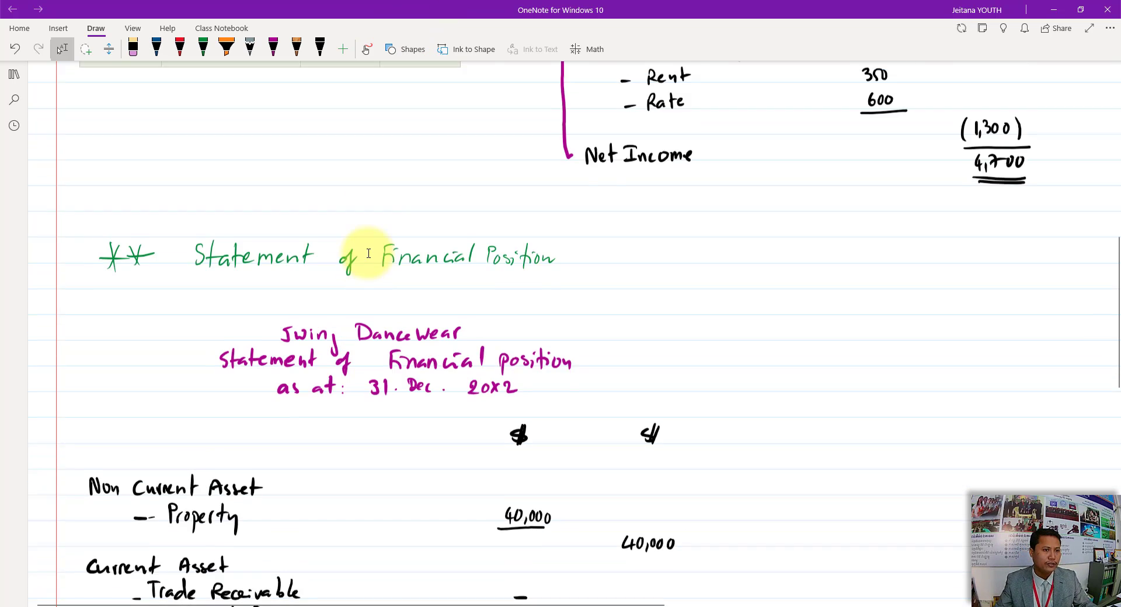
pyautogui.scroll(5, 368, 251)
pyautogui.scroll(4, 366, 250)
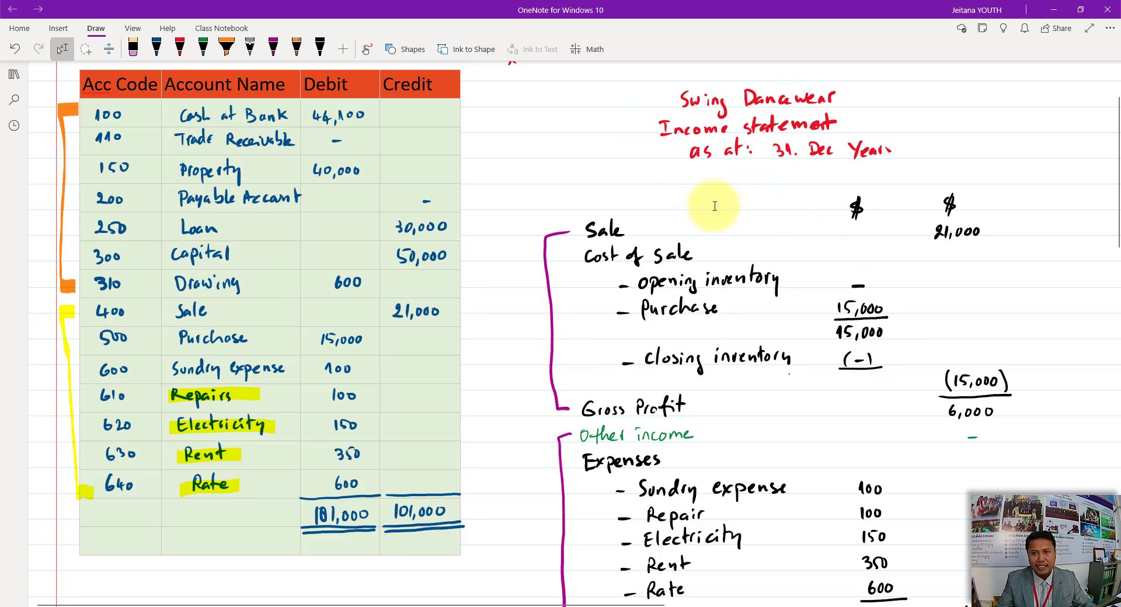
pyautogui.scroll(-5, 958, 281)
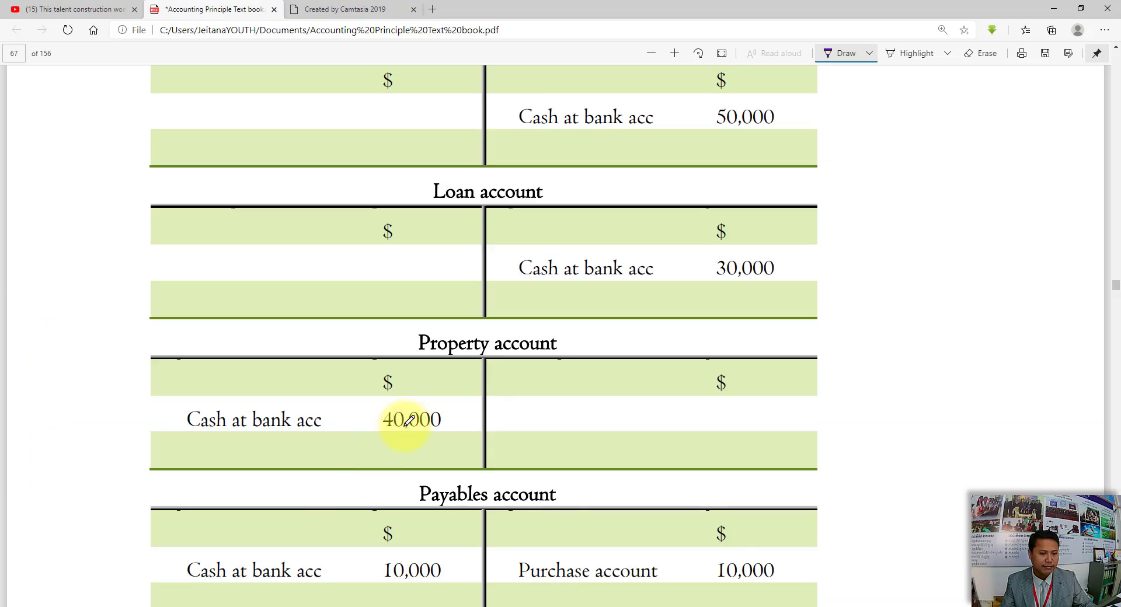
# - Scroll the textbook PDF from page 67 up to page 66's balance sheet layout
pyautogui.scroll(3, 493, 375)
pyautogui.scroll(5, 493, 375)
pyautogui.scroll(5, 493, 376)
pyautogui.scroll(5, 492, 387)
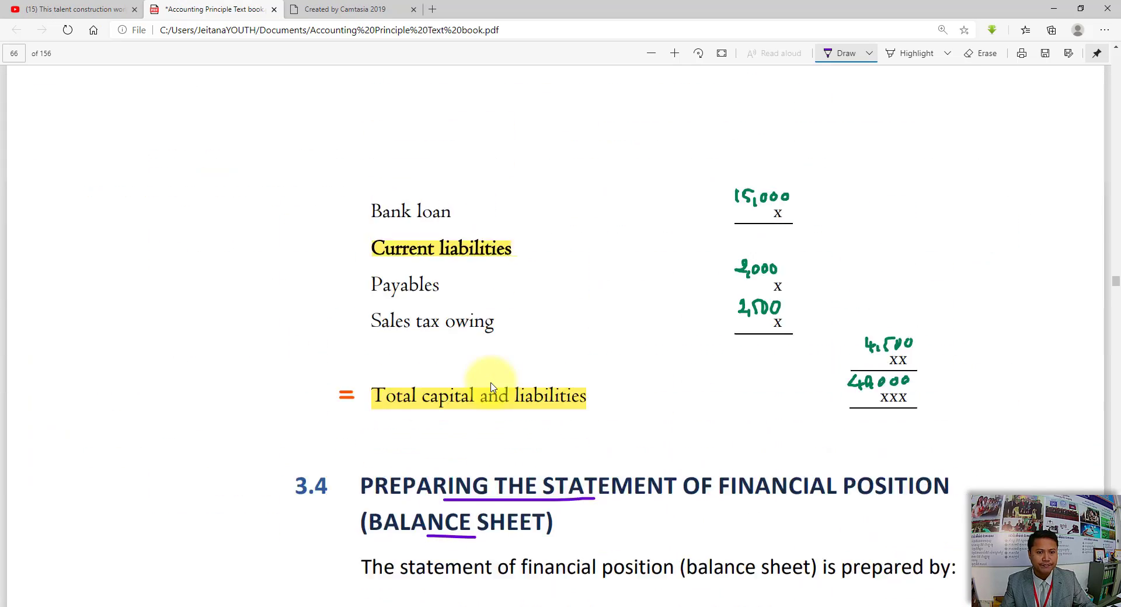
pyautogui.scroll(5, 492, 386)
pyautogui.scroll(3, 488, 383)
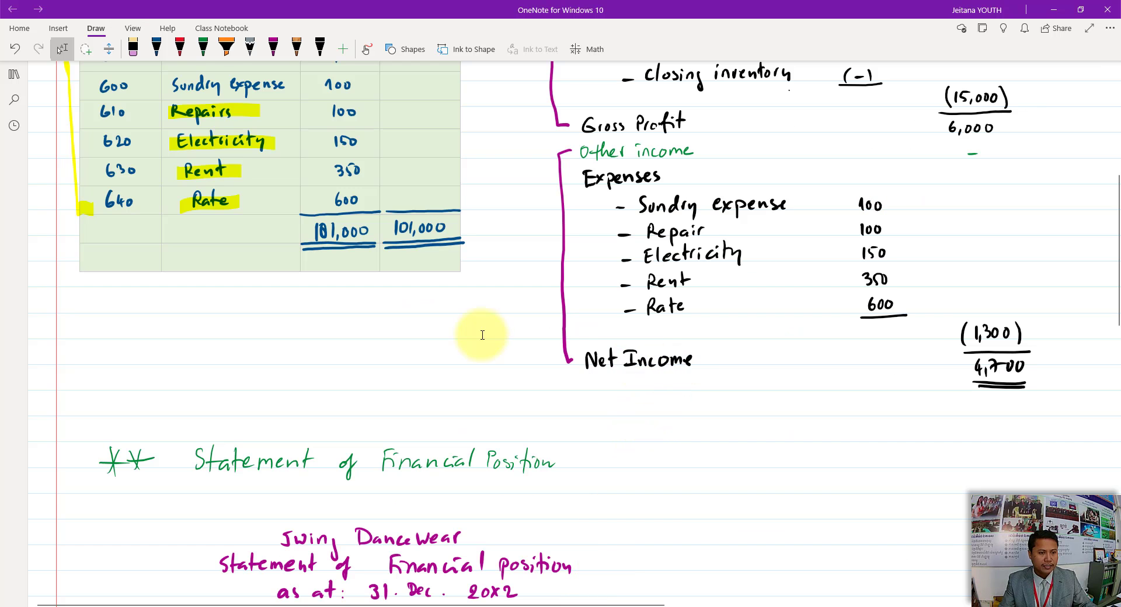
# - Handwrite '- Capital 50,000' in blue under Equities
pyautogui.scroll(3, 483, 334)
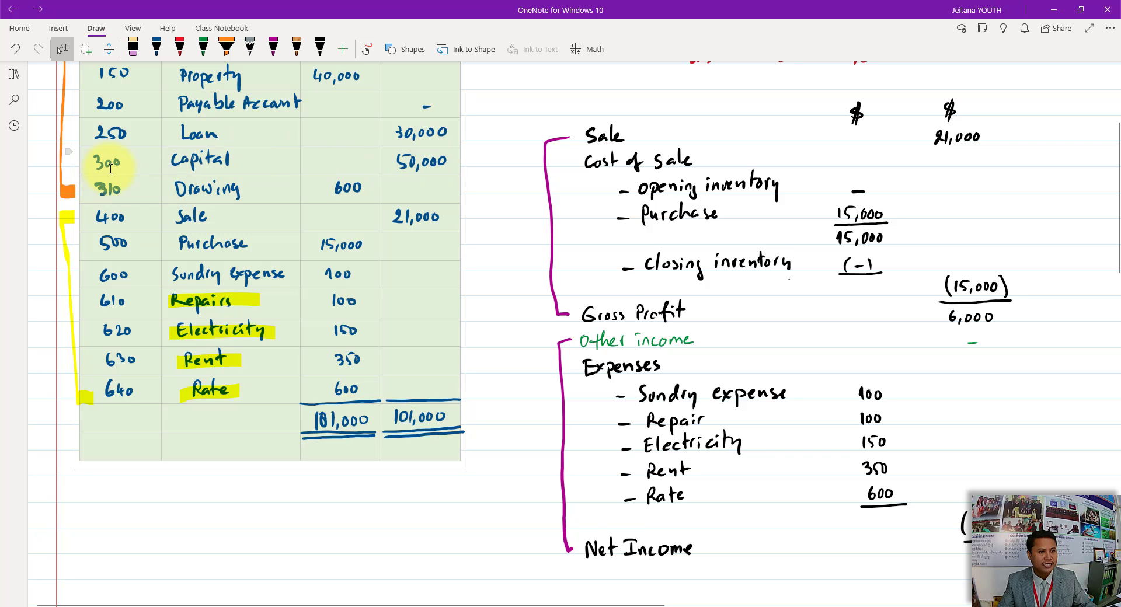
pyautogui.scroll(-7, 350, 248)
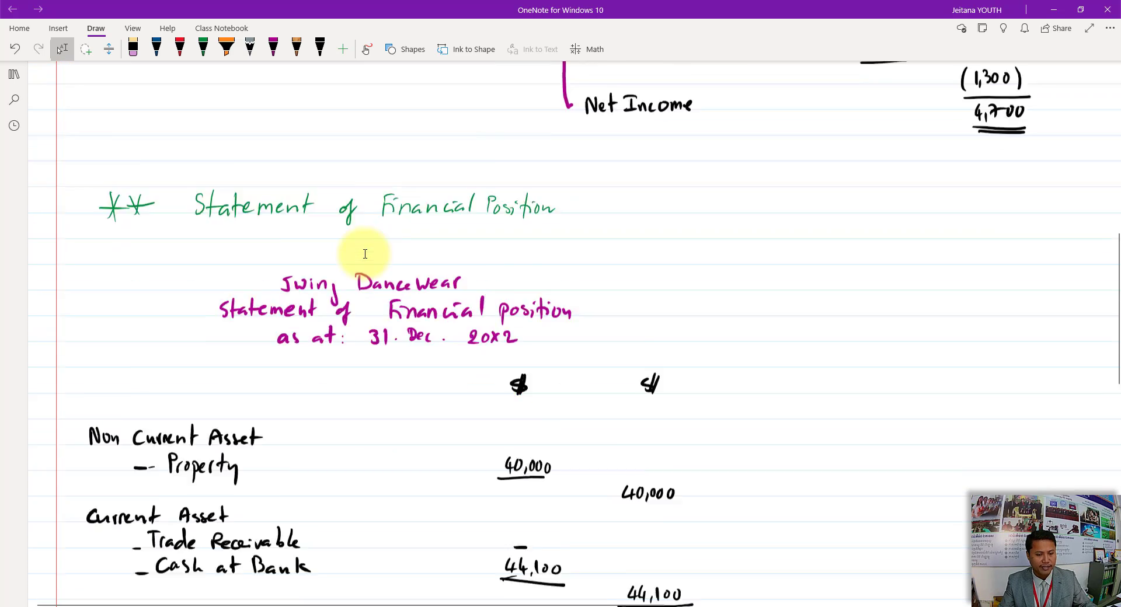
pyautogui.scroll(-5, 365, 254)
pyautogui.scroll(-2, 363, 251)
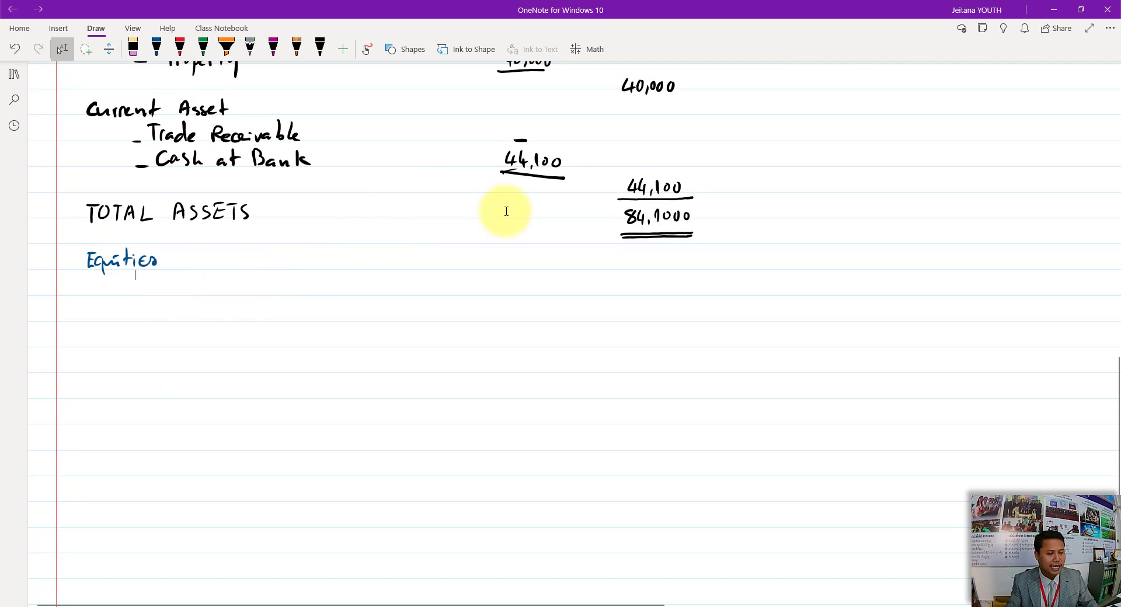
pyautogui.hotkey('alt', 'd')
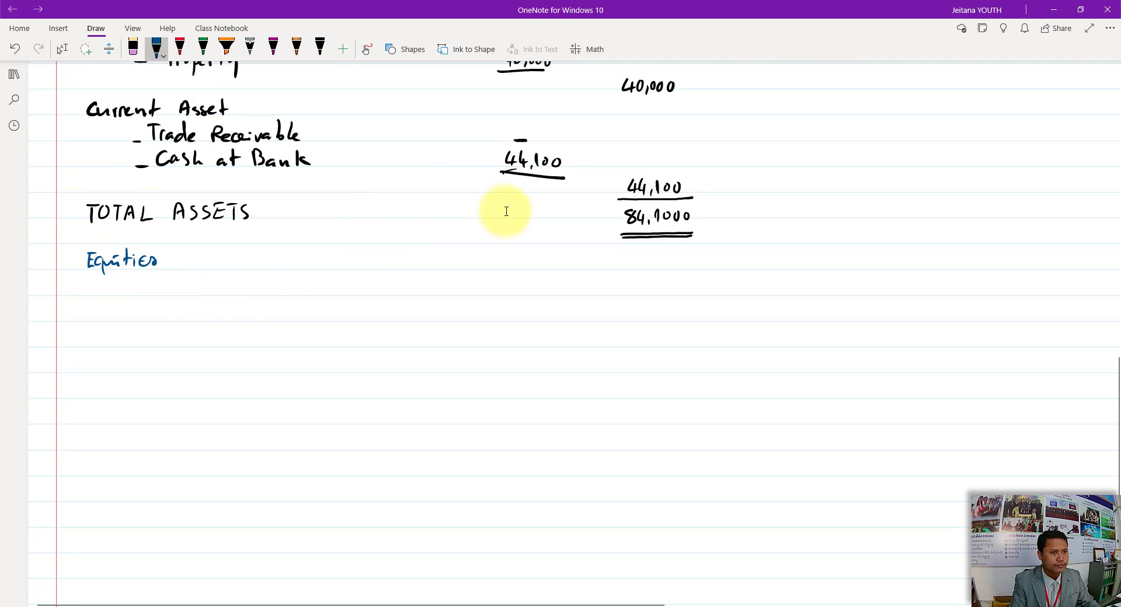
pyautogui.moveTo(133, 293); pyautogui.dragTo(215, 296)
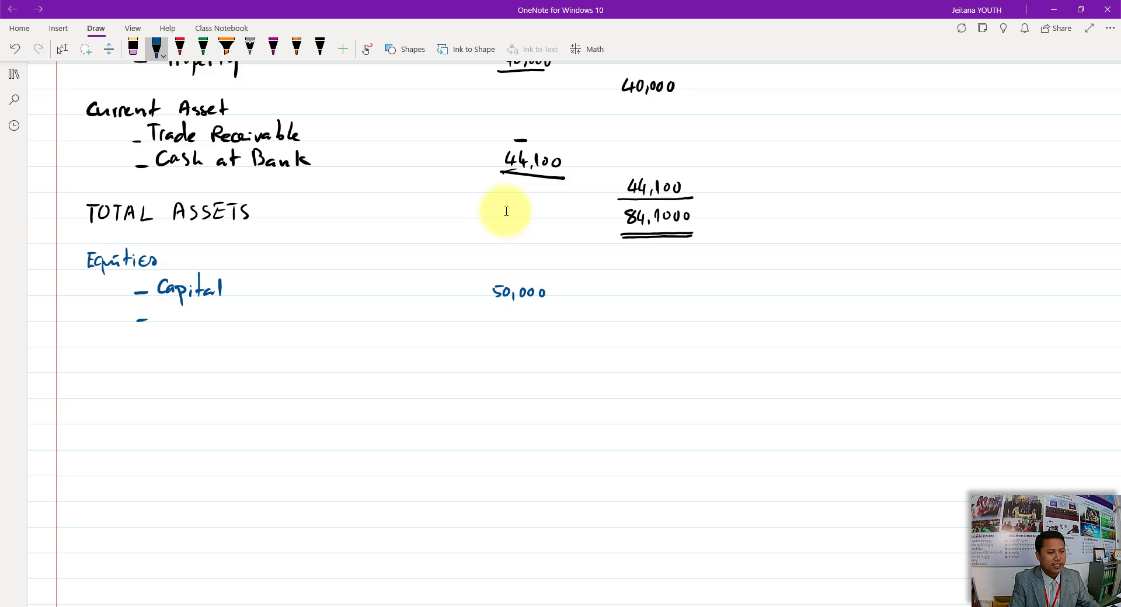
# - Handwrite '- Net Profit (I.S) 4,700' on the next equity line
pyautogui.moveTo(156, 324); pyautogui.dragTo(164, 310)
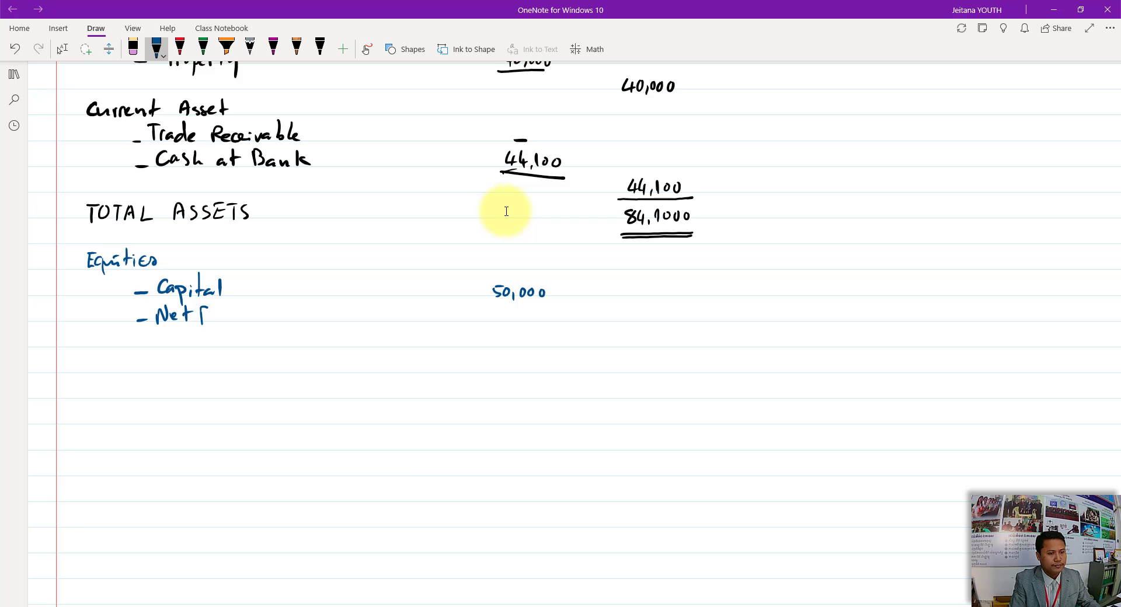
pyautogui.moveTo(233, 304); pyautogui.dragTo(230, 325)
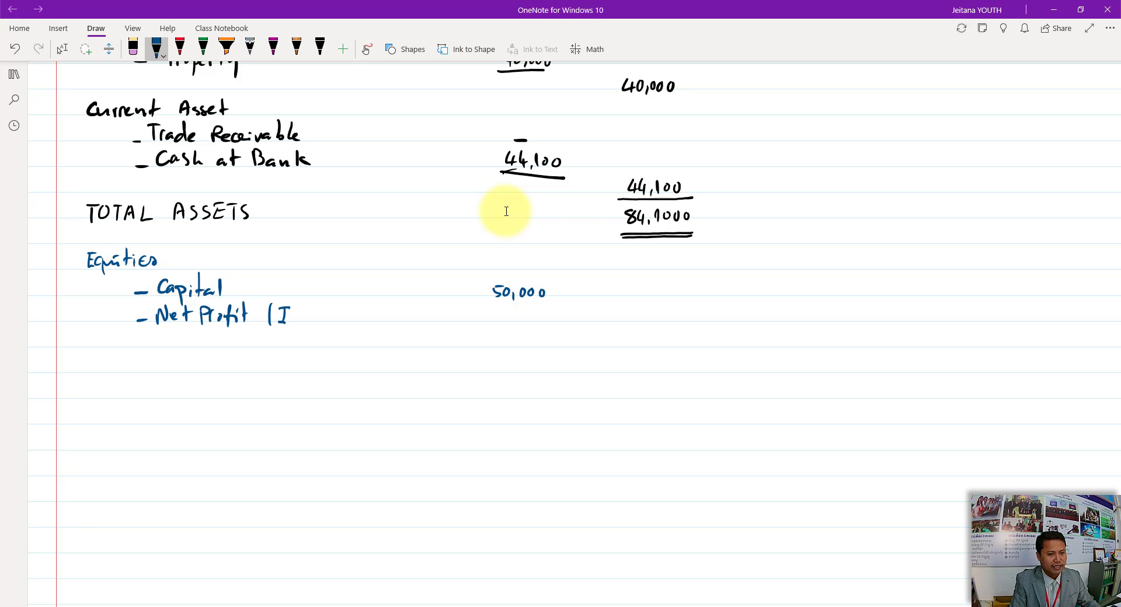
pyautogui.moveTo(314, 302); pyautogui.dragTo(315, 324)
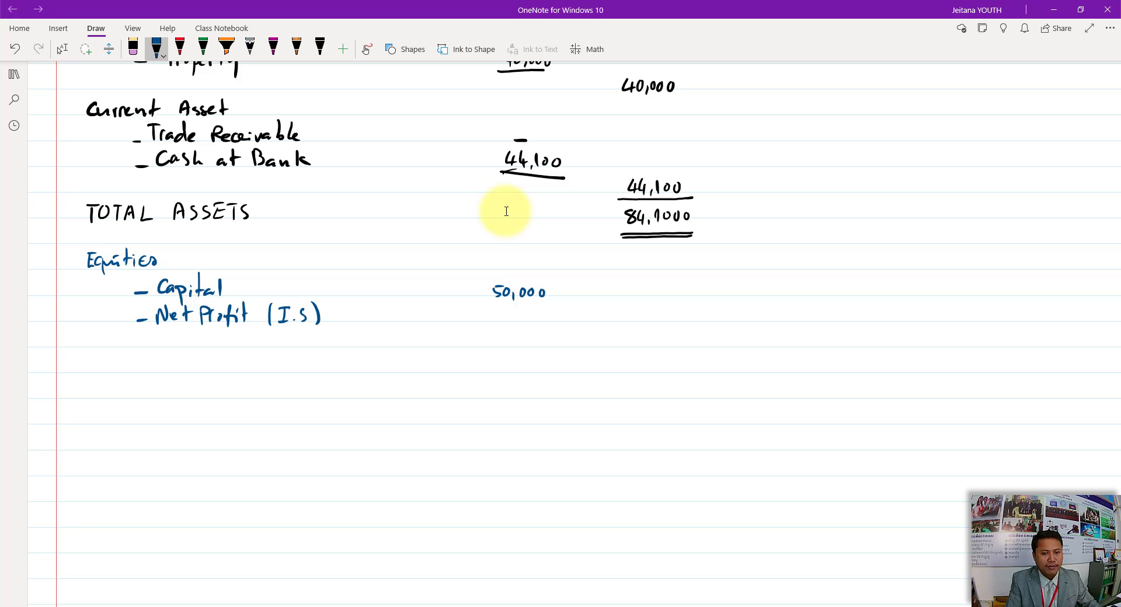
pyautogui.moveTo(507, 309); pyautogui.dragTo(526, 323)
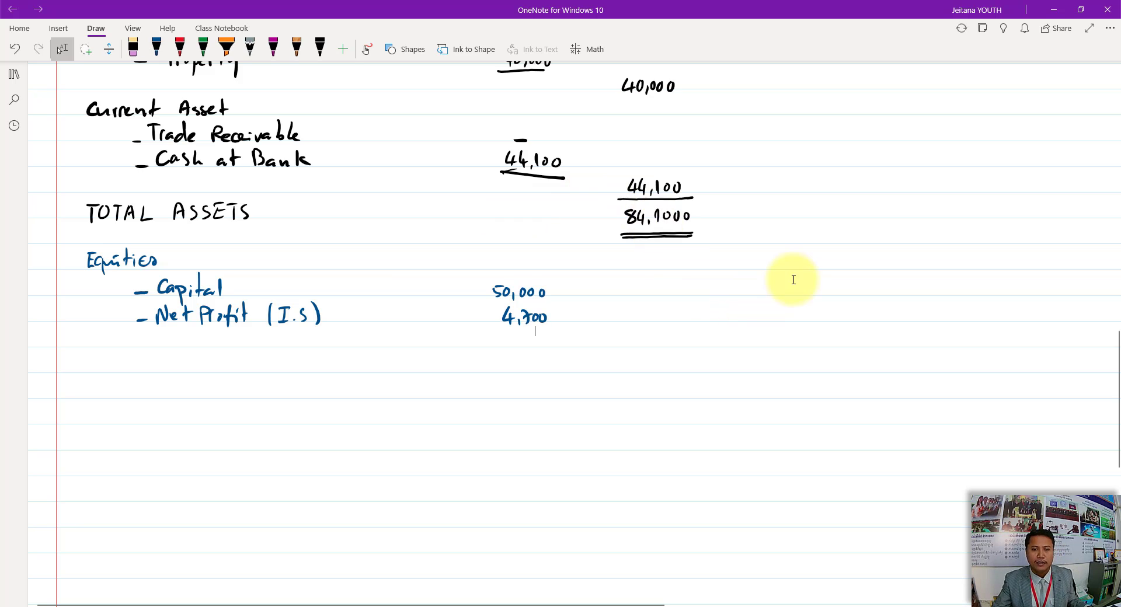
# - Check the income statement's 4,700 net income, then return to Equities with the blue pen
pyautogui.scroll(5, 830, 270)
pyautogui.scroll(3, 830, 270)
pyautogui.scroll(2, 987, 271)
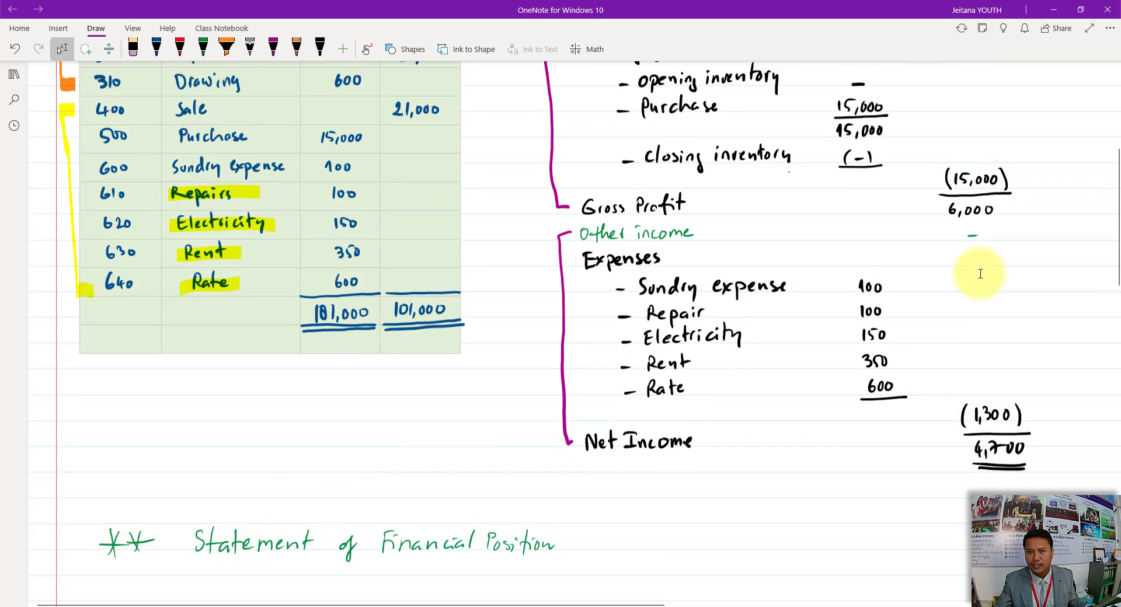
pyautogui.scroll(3, 935, 257)
pyautogui.scroll(-1, 971, 270)
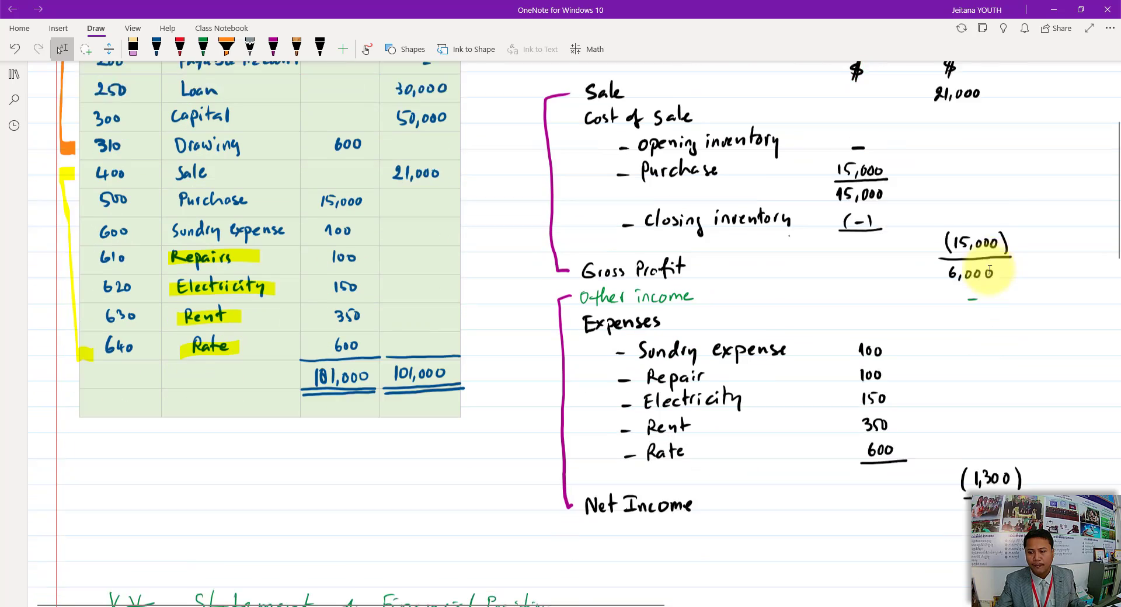
pyautogui.scroll(-2, 980, 453)
pyautogui.scroll(-2, 851, 466)
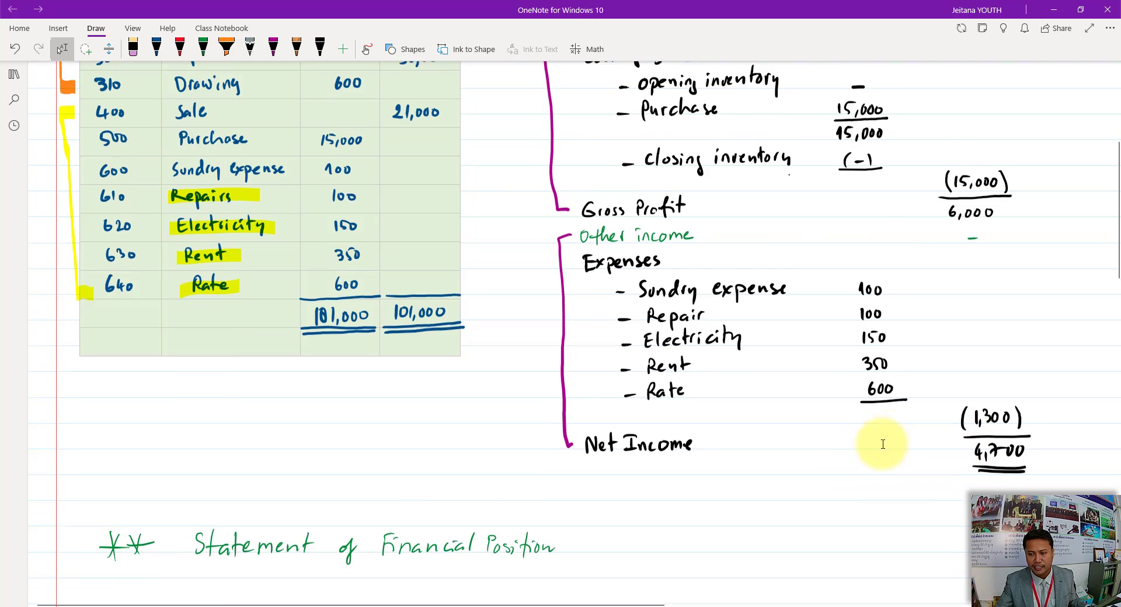
pyautogui.scroll(2, 783, 430)
pyautogui.scroll(2, 304, 235)
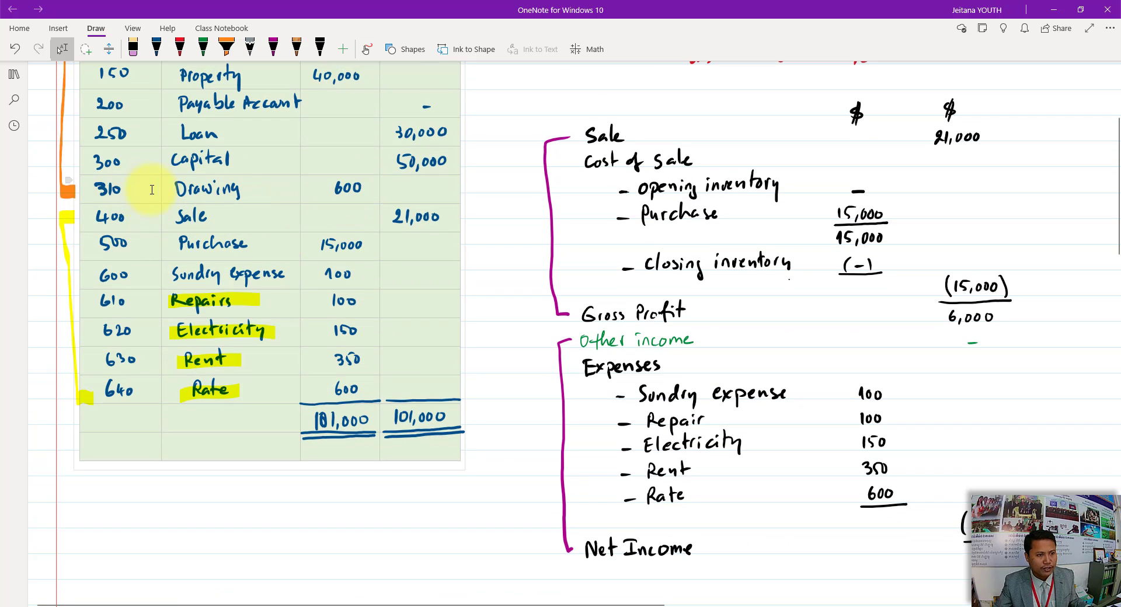
pyautogui.scroll(-7, 528, 268)
pyautogui.scroll(-6, 529, 277)
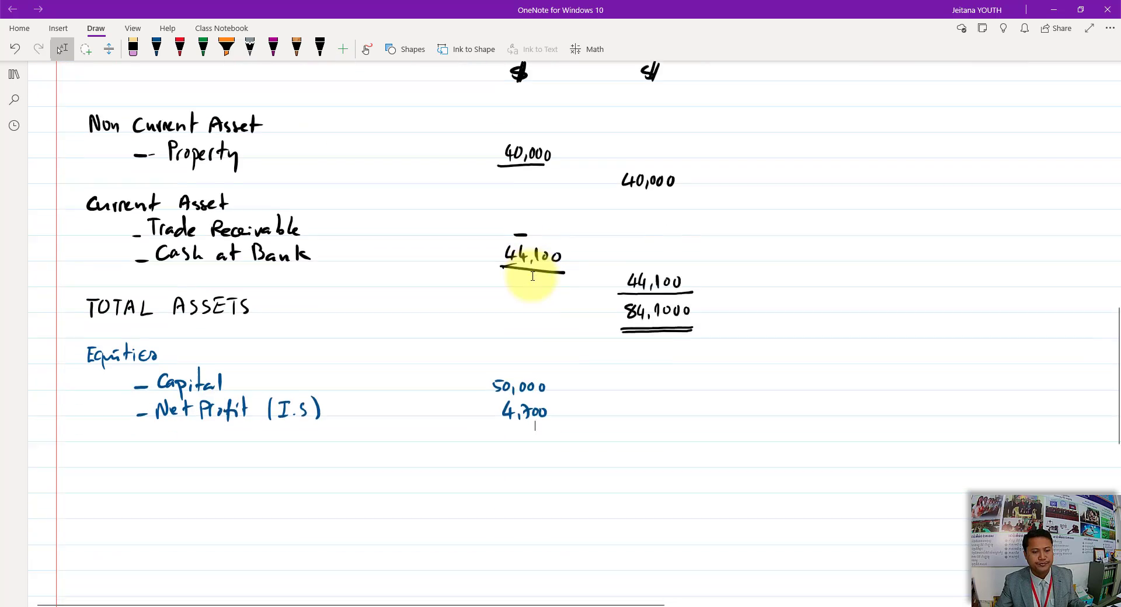
pyautogui.scroll(-3, 530, 280)
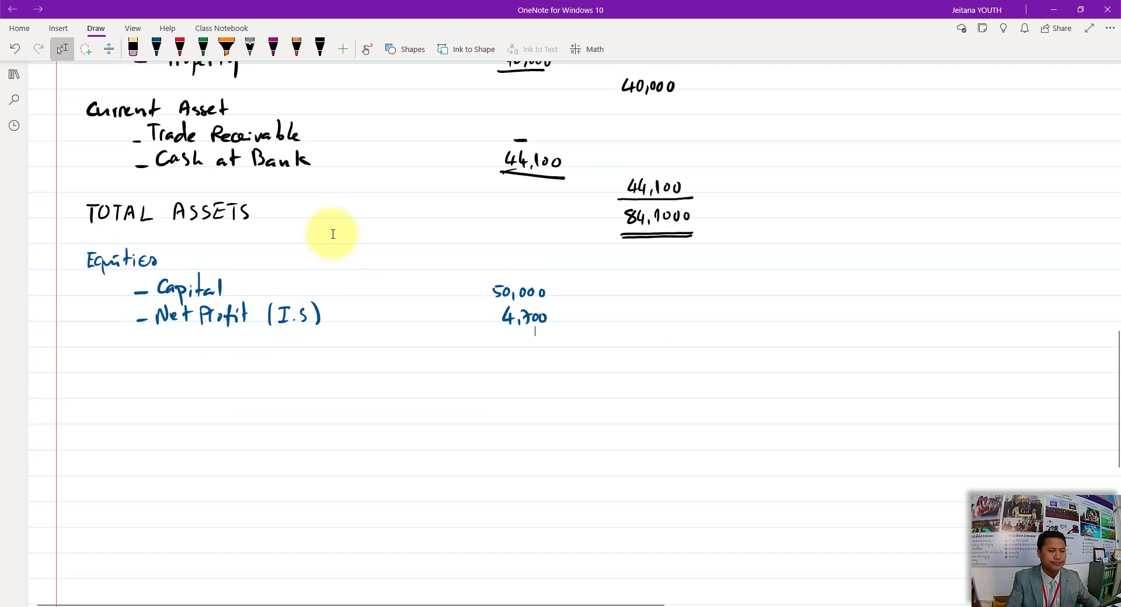
pyautogui.hotkey('alt', 'd')
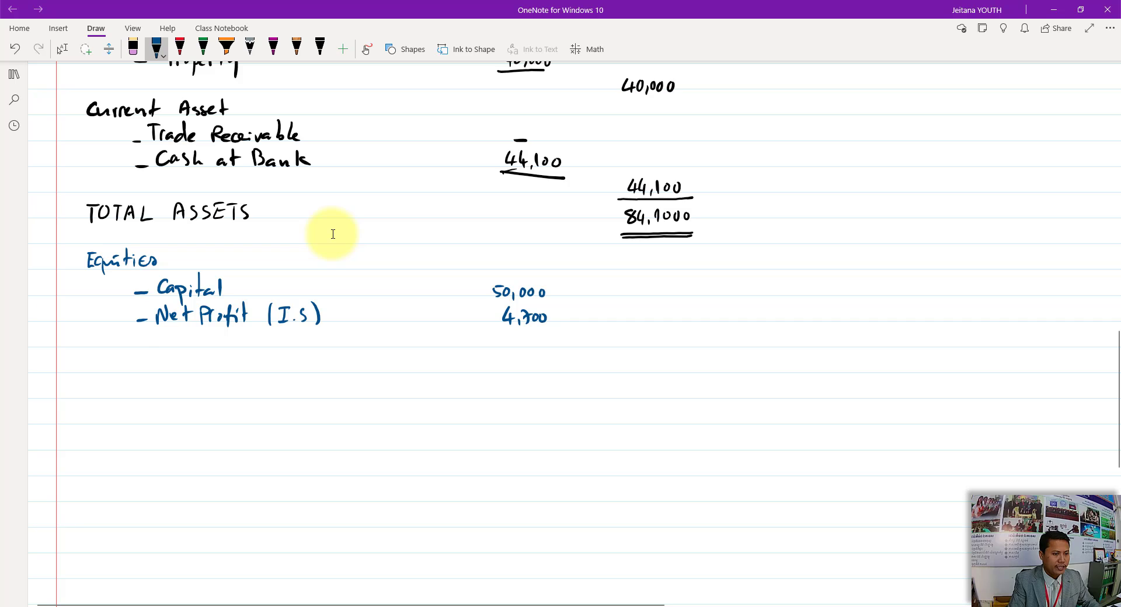
# - Write Drawing (600) underlined, the 54,100 equities subtotal, and begin the Liability heading
pyautogui.moveTo(170, 332)
pyautogui.mouseDown()
pyautogui.moveTo(170, 343)
pyautogui.moveTo(209, 336)
pyautogui.moveTo(235, 354)
pyautogui.mouseUp()
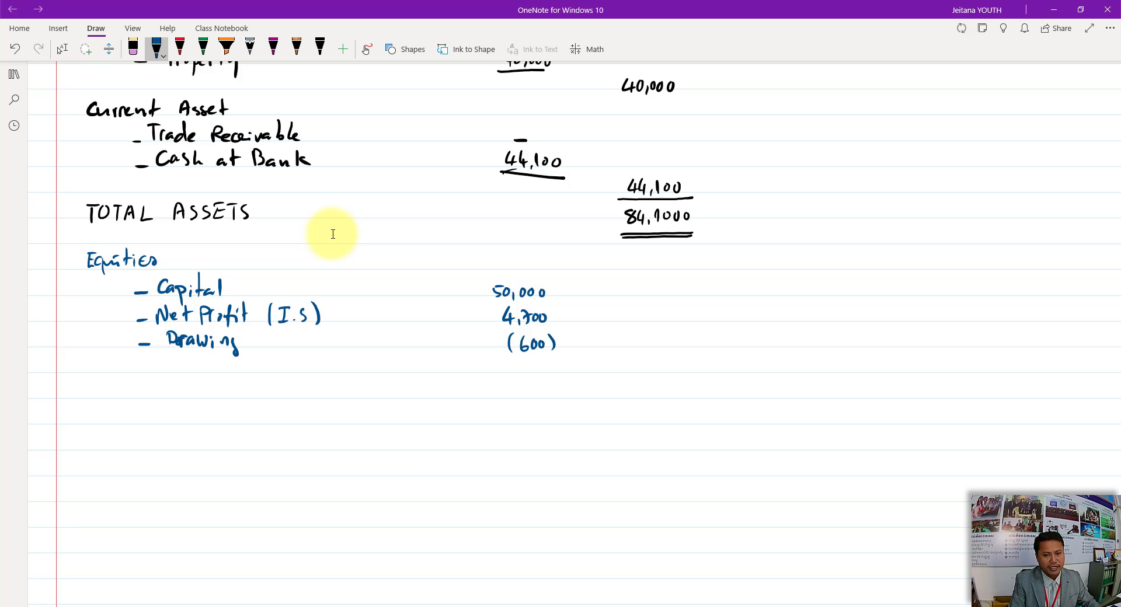
pyautogui.moveTo(505, 360); pyautogui.dragTo(560, 360)
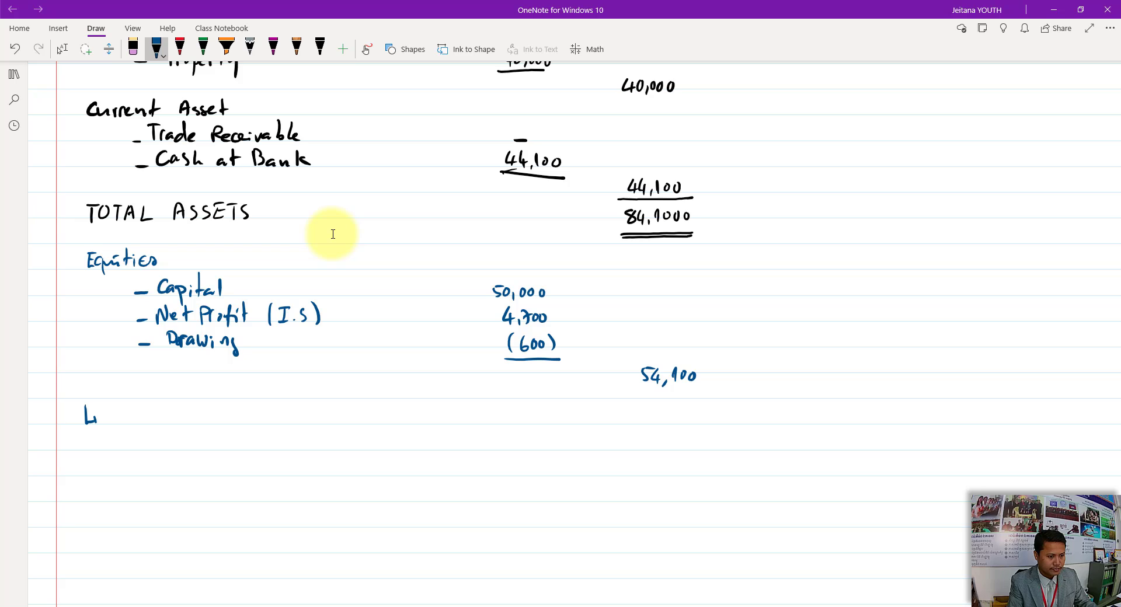
pyautogui.moveTo(99, 416); pyautogui.dragTo(134, 418)
# - Finish 'Liability', add a '+ Non Current Liabilities' subheading and a dash for its first item
pyautogui.moveTo(130, 417)
pyautogui.mouseDown()
pyautogui.moveTo(171, 421)
pyautogui.moveTo(171, 432)
pyautogui.mouseUp()
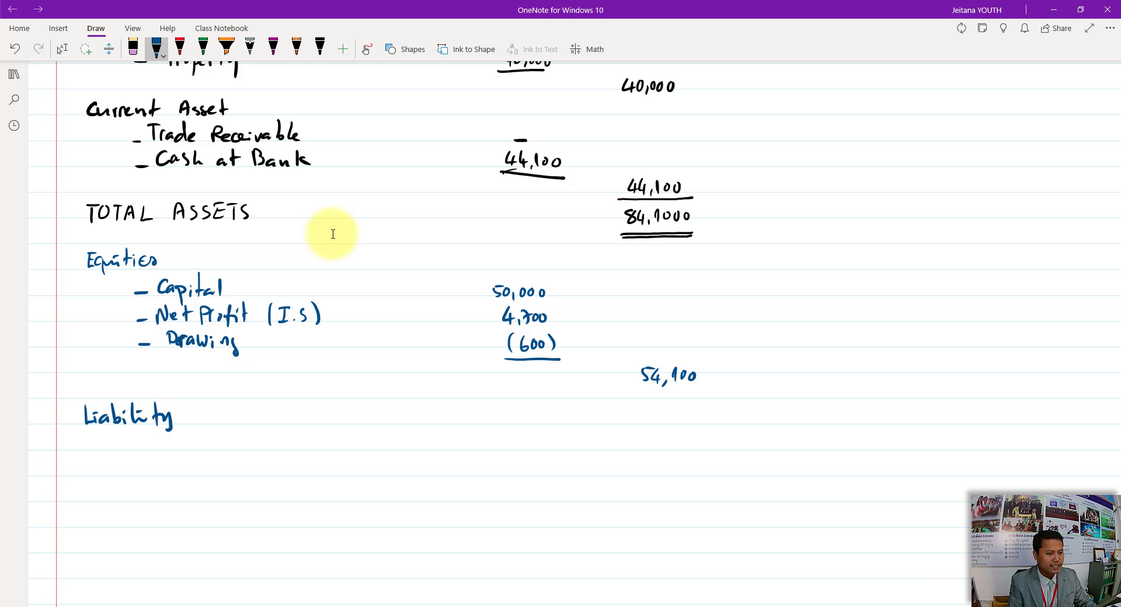
pyautogui.click(97, 450)
pyautogui.moveTo(115, 441)
pyautogui.mouseDown()
pyautogui.moveTo(114, 455)
pyautogui.moveTo(127, 443)
pyautogui.moveTo(265, 453)
pyautogui.mouseUp()
pyautogui.moveTo(270, 430)
pyautogui.mouseDown()
pyautogui.moveTo(278, 452)
pyautogui.moveTo(311, 453)
pyautogui.mouseUp()
pyautogui.moveTo(313, 444); pyautogui.dragTo(331, 451)
pyautogui.moveTo(340, 442); pyautogui.dragTo(335, 451)
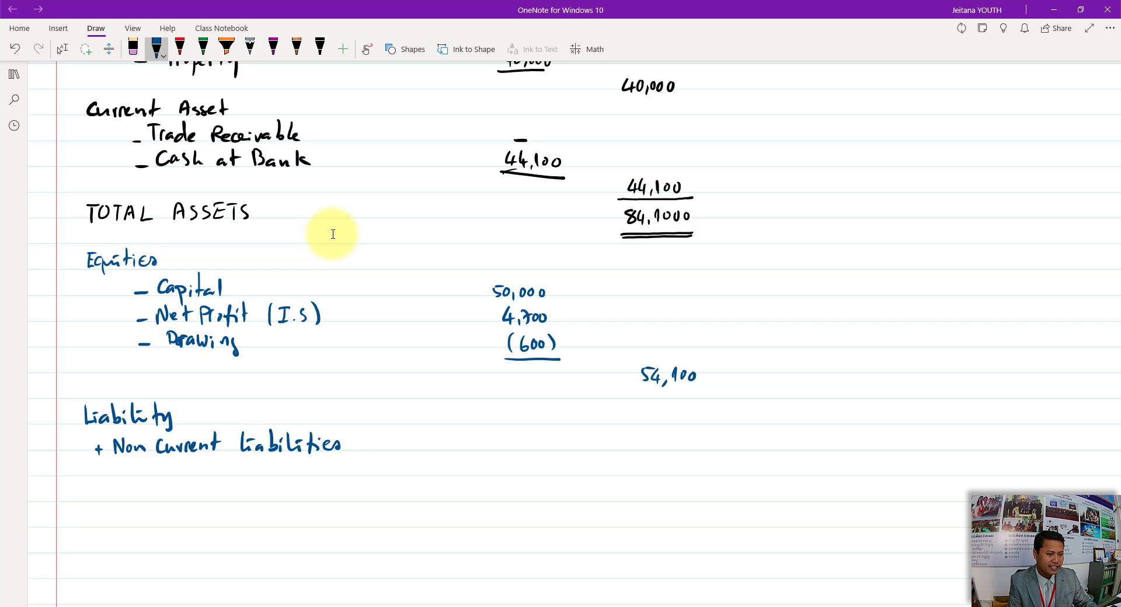
pyautogui.moveTo(133, 474); pyautogui.dragTo(145, 474)
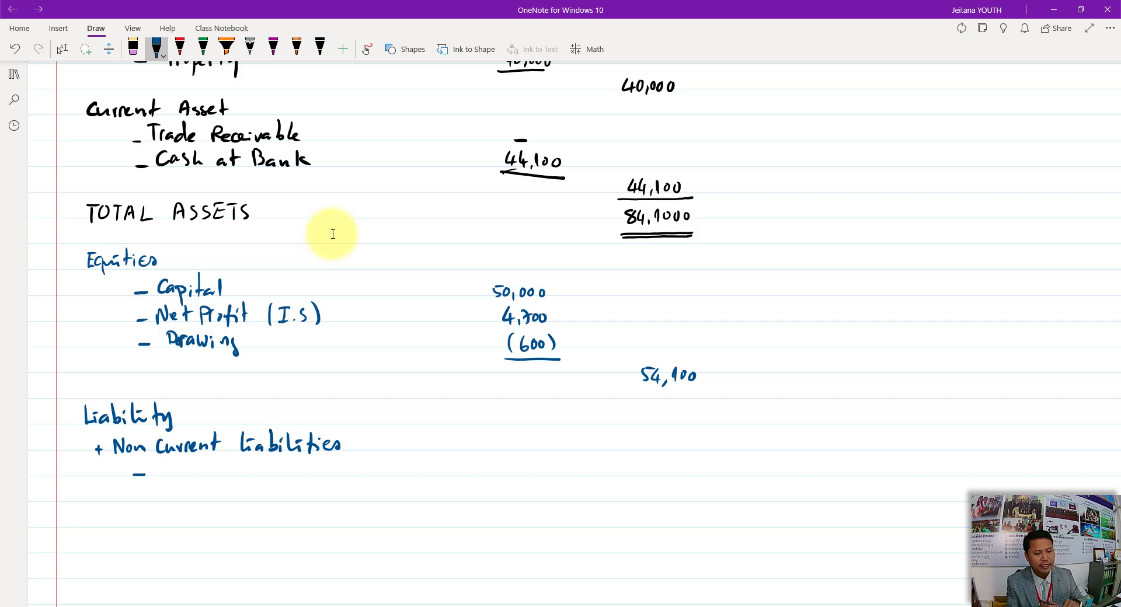
pyautogui.scroll(5, 280, 211)
pyautogui.scroll(3, 280, 212)
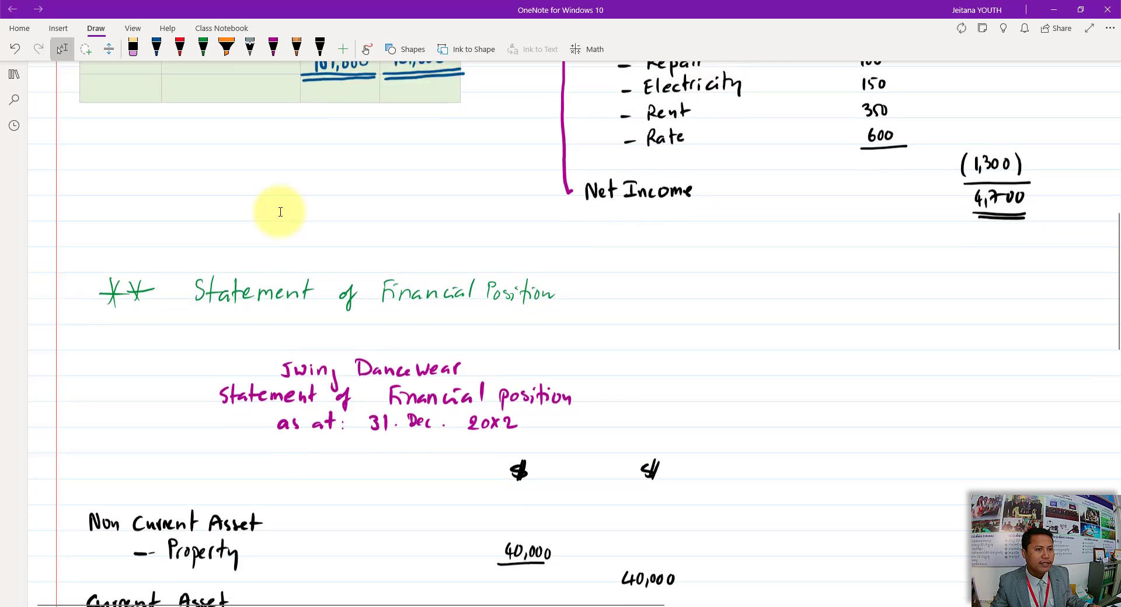
pyautogui.scroll(2, 280, 213)
pyautogui.scroll(4, 280, 213)
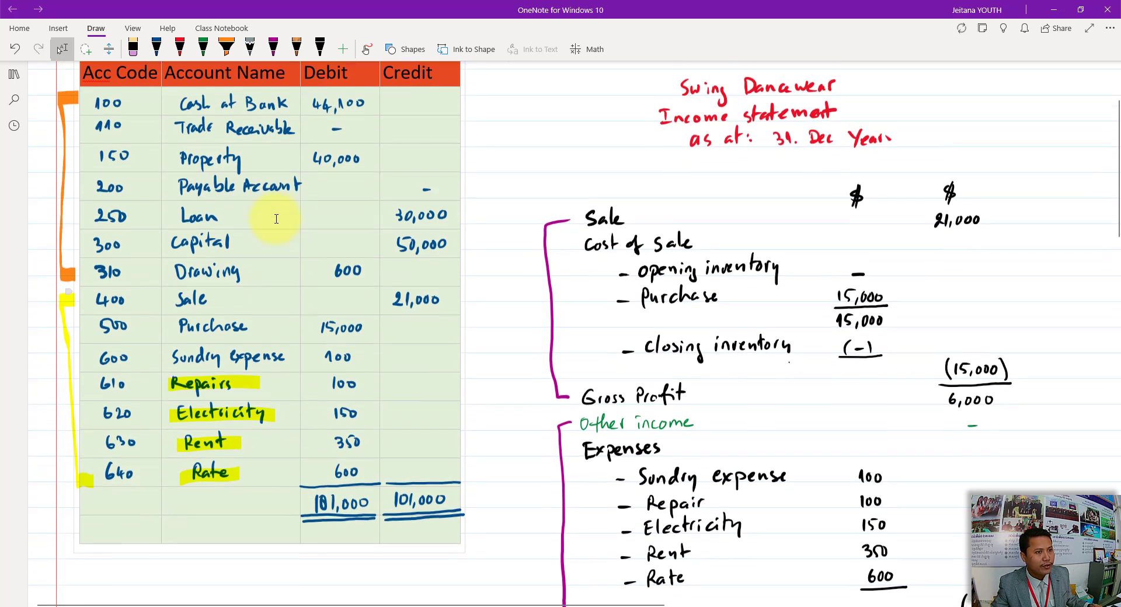
pyautogui.scroll(2, 275, 226)
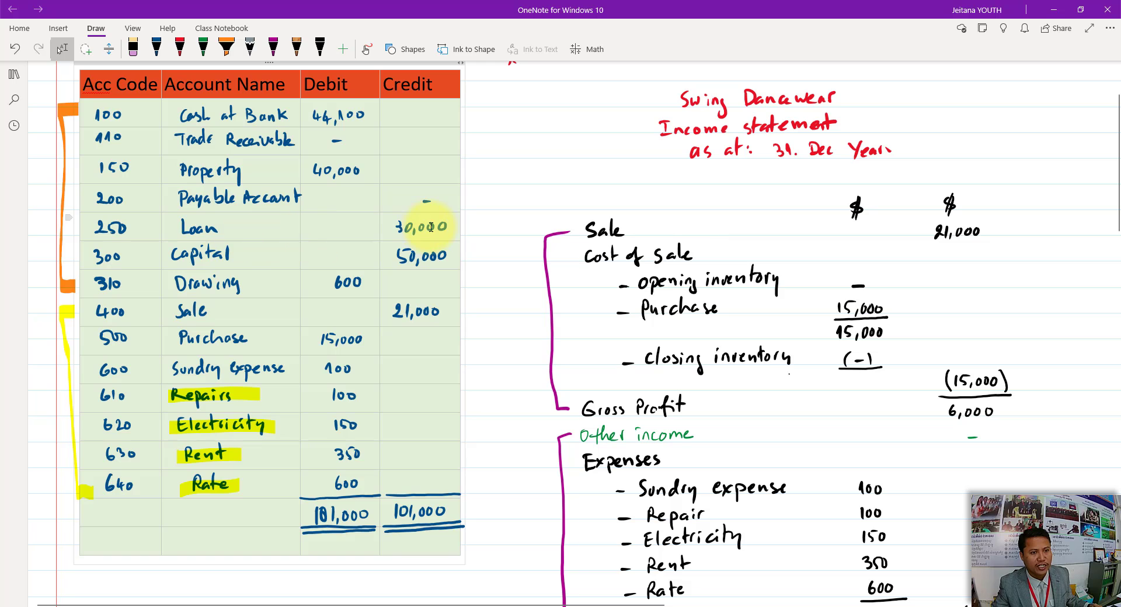
pyautogui.scroll(-10, 433, 229)
pyautogui.scroll(-5, 433, 229)
pyautogui.scroll(-5, 433, 229)
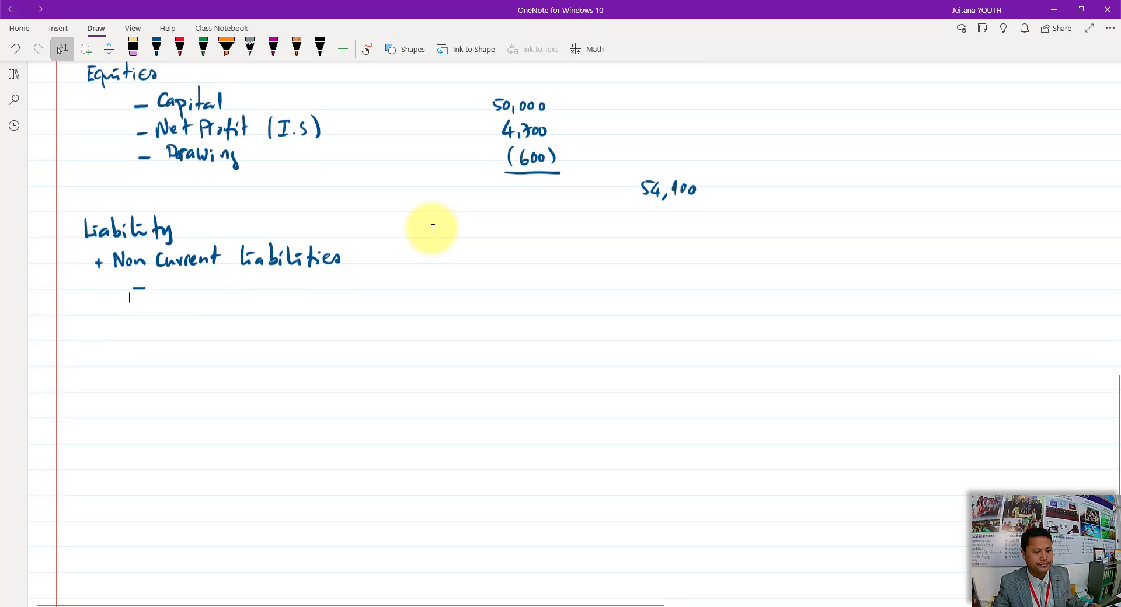
# - Write Loan 30,000 underlined, with the 30,000 subtotal in the right column
pyautogui.hotkey('alt', 'd')
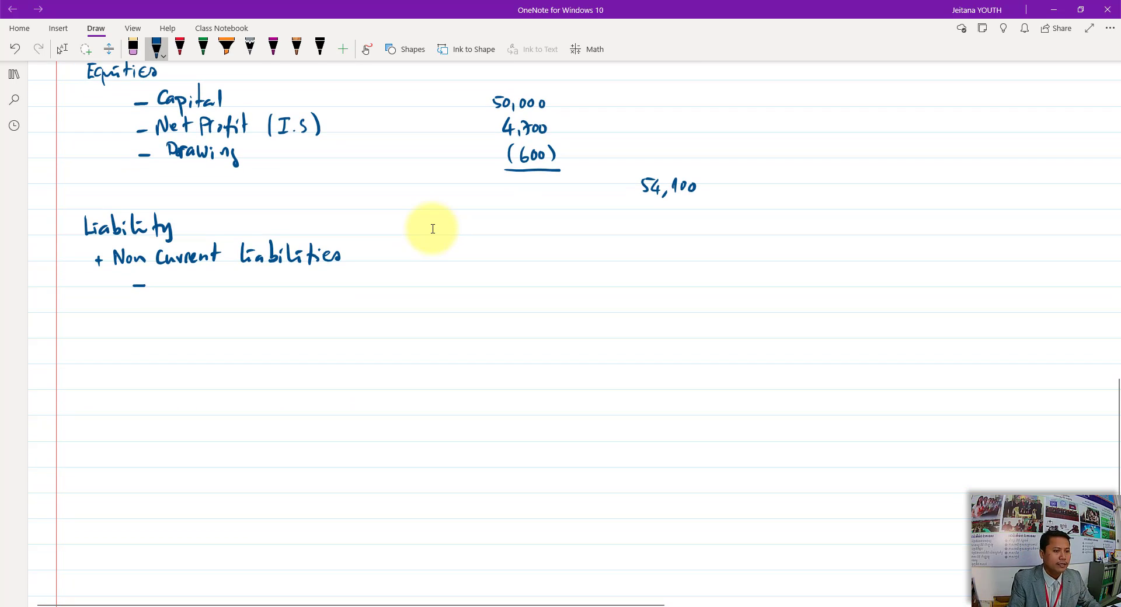
pyautogui.moveTo(169, 269)
pyautogui.mouseDown()
pyautogui.moveTo(178, 286)
pyautogui.moveTo(207, 287)
pyautogui.mouseUp()
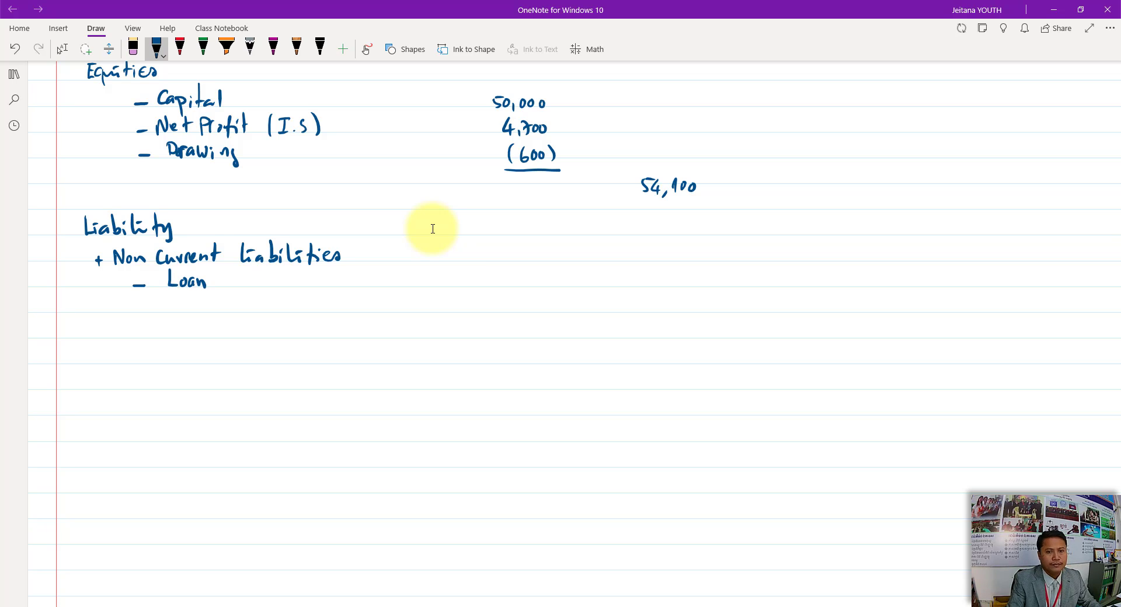
pyautogui.moveTo(507, 275)
pyautogui.mouseDown()
pyautogui.moveTo(509, 290)
pyautogui.moveTo(551, 282)
pyautogui.moveTo(528, 297)
pyautogui.moveTo(553, 297)
pyautogui.mouseUp()
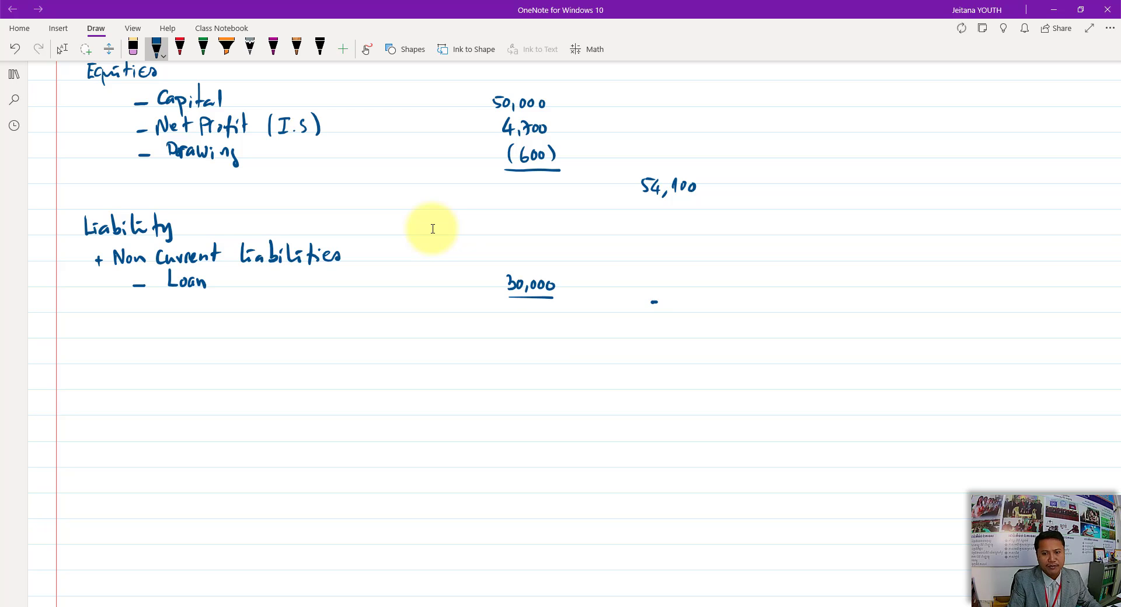
pyautogui.moveTo(658, 302)
pyautogui.mouseDown()
pyautogui.moveTo(653, 314)
pyautogui.moveTo(665, 305)
pyautogui.mouseUp()
pyautogui.moveTo(674, 309); pyautogui.dragTo(701, 305)
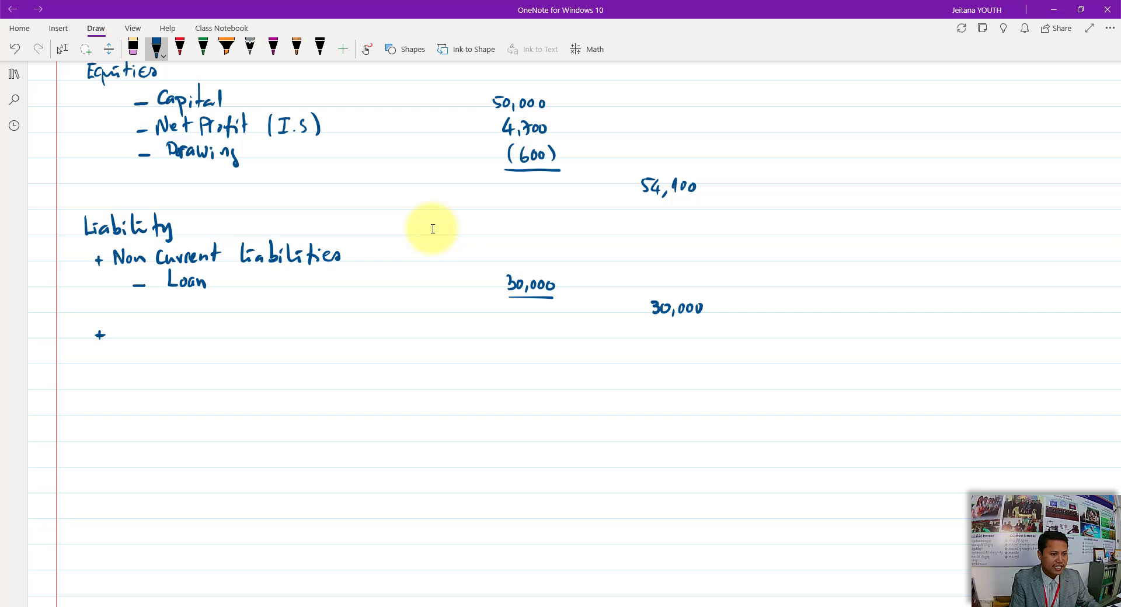
# - Handwrite the '+ Current Liabilities' subheading below the loan
pyautogui.moveTo(123, 326)
pyautogui.mouseDown()
pyautogui.moveTo(123, 339)
pyautogui.moveTo(165, 337)
pyautogui.mouseUp()
pyautogui.moveTo(170, 338); pyautogui.dragTo(190, 339)
pyautogui.moveTo(183, 329); pyautogui.dragTo(239, 341)
pyautogui.moveTo(245, 321); pyautogui.dragTo(251, 343)
pyautogui.moveTo(256, 335); pyautogui.dragTo(289, 340)
pyautogui.moveTo(286, 329); pyautogui.dragTo(308, 338)
pyautogui.moveTo(311, 330); pyautogui.dragTo(315, 339)
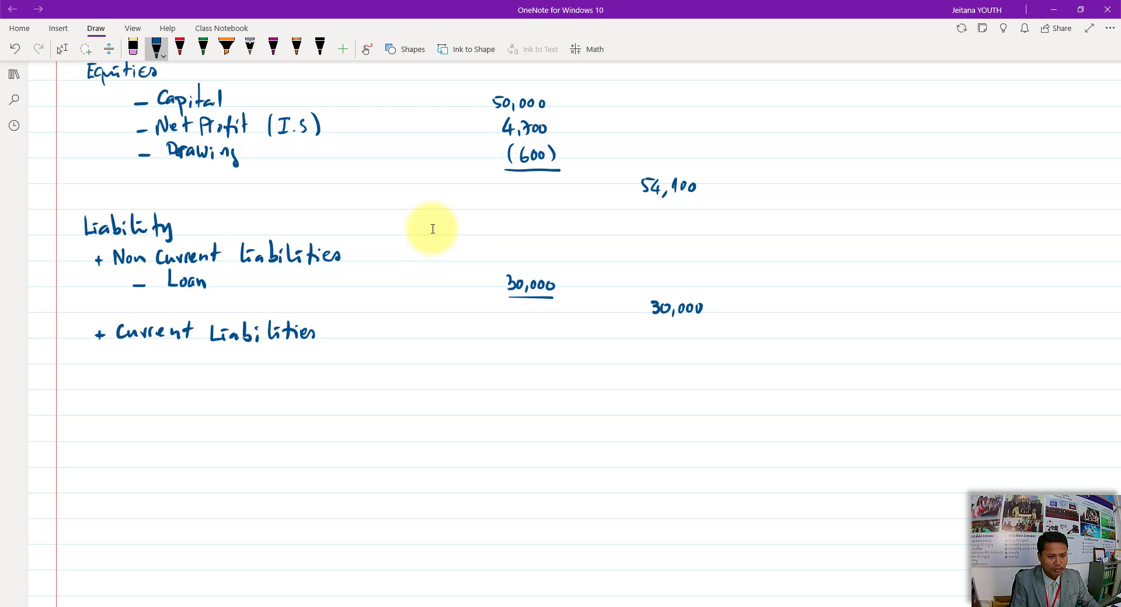
# - Write '- Payable' with nil dashes underlined in both number columns
pyautogui.moveTo(157, 351)
pyautogui.mouseDown()
pyautogui.moveTo(158, 367)
pyautogui.moveTo(182, 374)
pyautogui.moveTo(233, 363)
pyautogui.mouseUp()
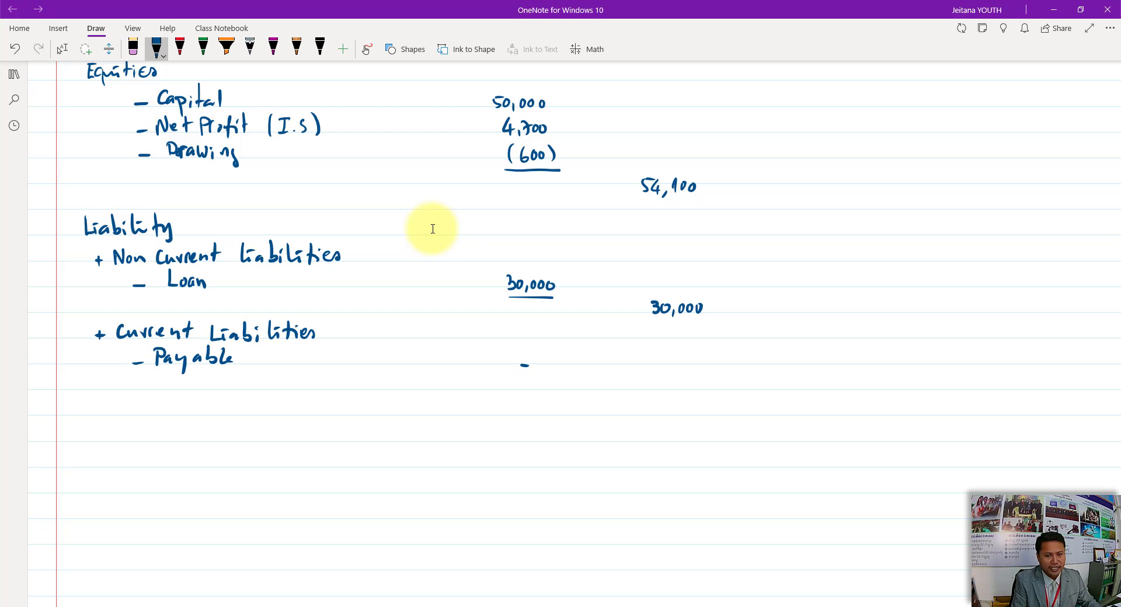
pyautogui.moveTo(494, 381); pyautogui.dragTo(558, 381)
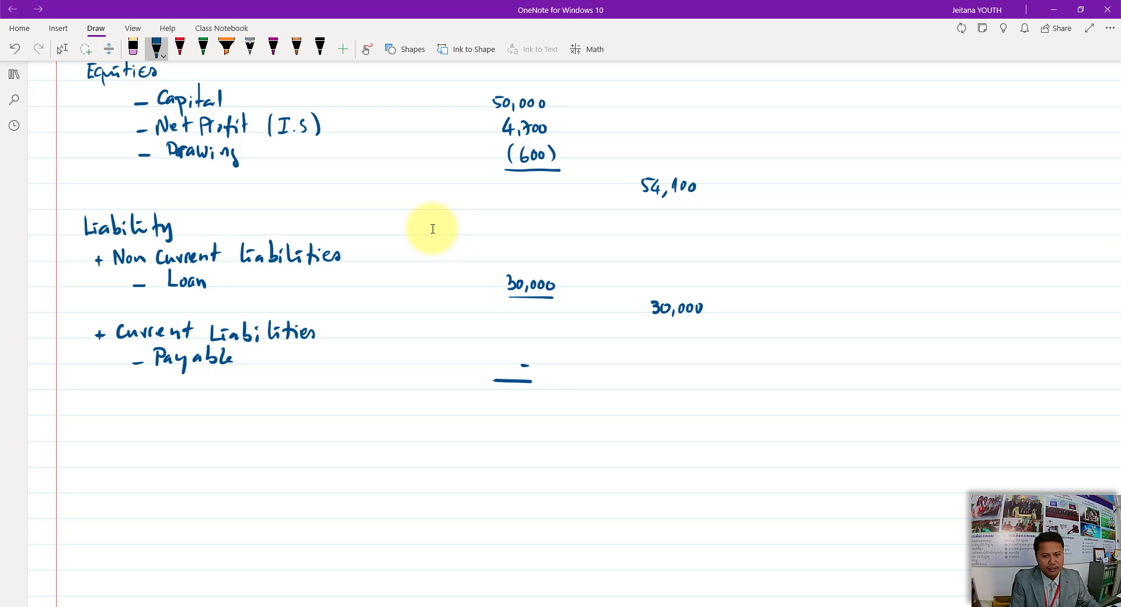
pyautogui.moveTo(673, 395); pyautogui.dragTo(685, 396)
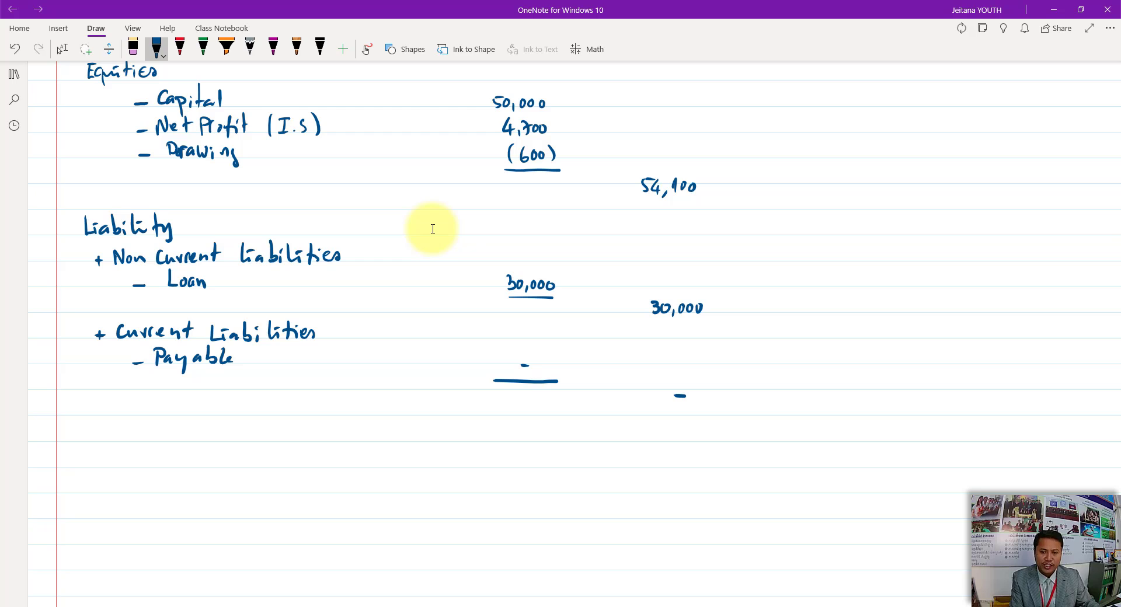
pyautogui.moveTo(634, 415); pyautogui.dragTo(712, 417)
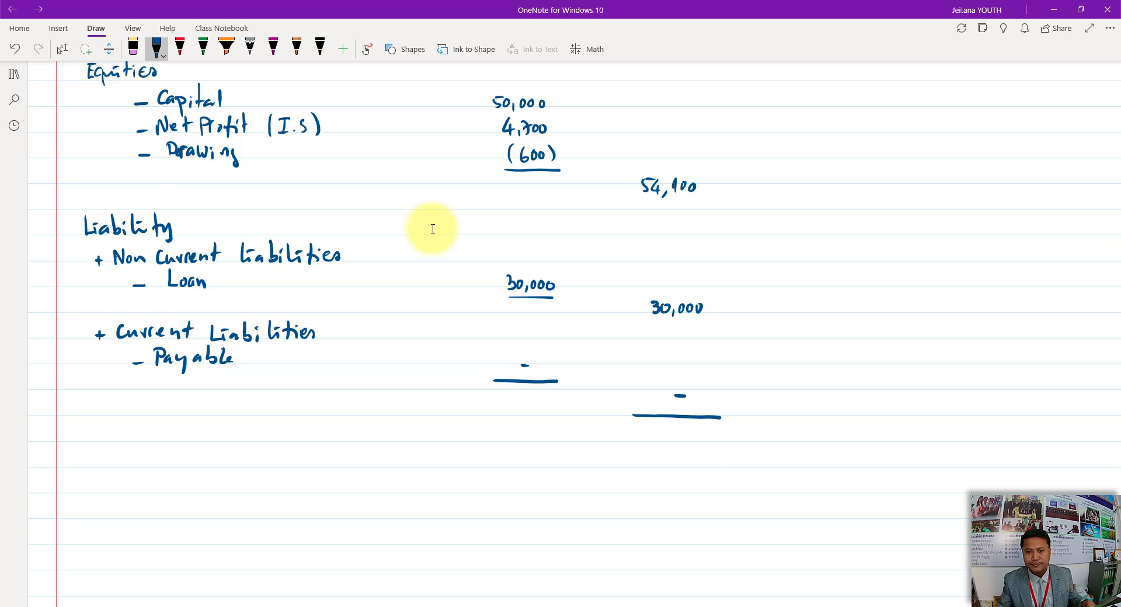
pyautogui.scroll(2, 468, 239)
pyautogui.scroll(1, 584, 211)
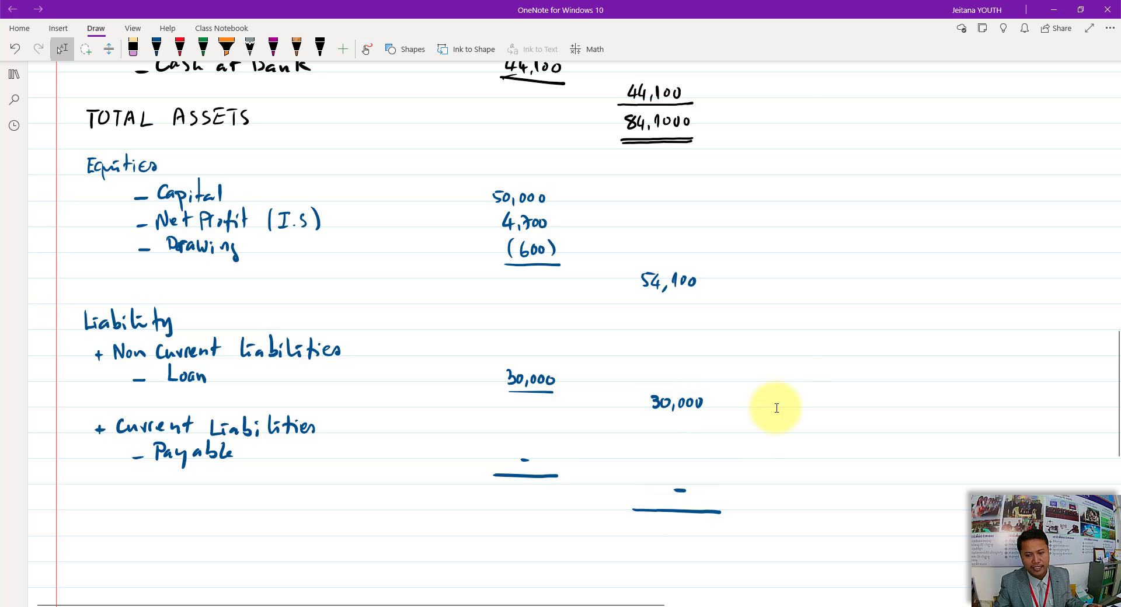
# - Write 84,100 in the total column with a double underline
pyautogui.hotkey('ctrl', 'alt', 'p')
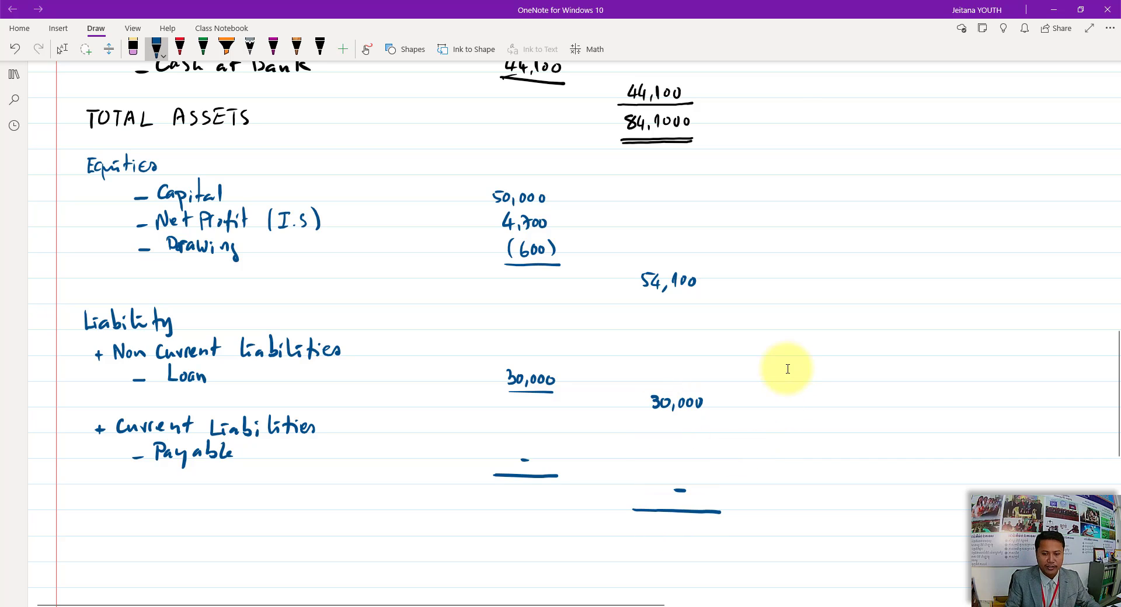
pyautogui.moveTo(652, 523); pyautogui.dragTo(648, 539)
pyautogui.moveTo(659, 525)
pyautogui.mouseDown()
pyautogui.moveTo(678, 537)
pyautogui.moveTo(698, 528)
pyautogui.mouseUp()
pyautogui.moveTo(638, 551); pyautogui.dragTo(714, 547)
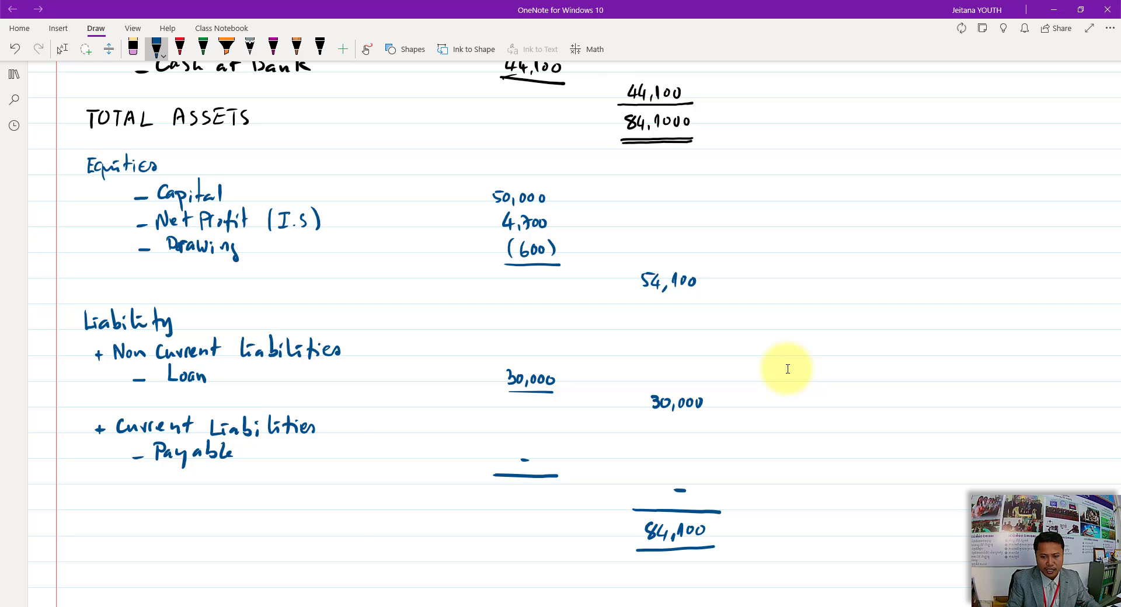
pyautogui.moveTo(637, 555); pyautogui.dragTo(719, 552)
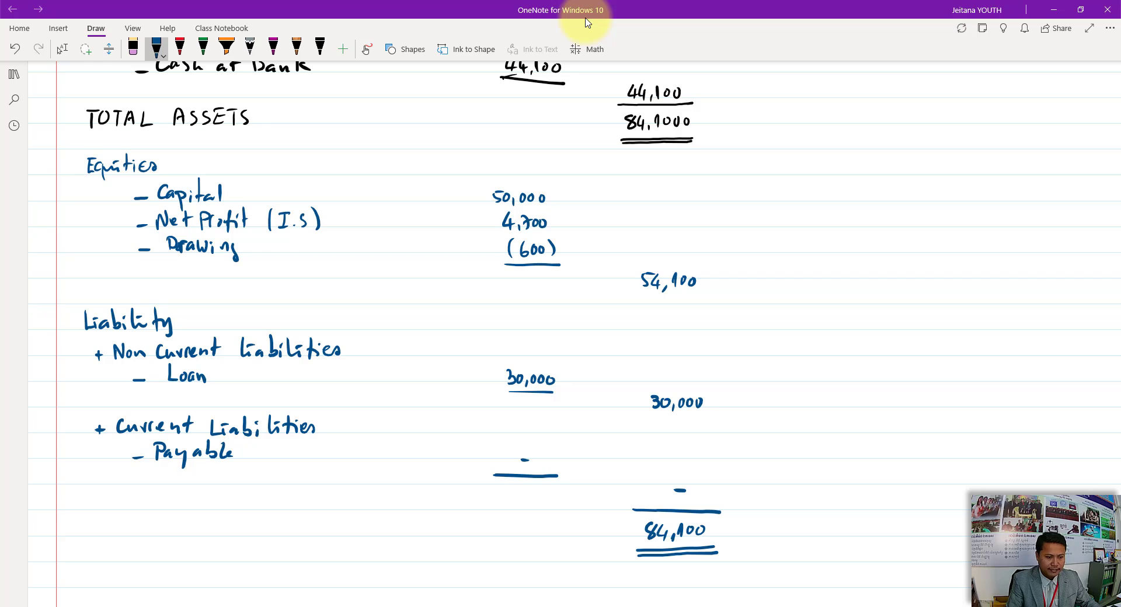
# - Label the row 'TOTAL EQUITY & LIABILITIES' and bracket it back up to Equities
pyautogui.moveTo(88, 521)
pyautogui.mouseDown()
pyautogui.moveTo(92, 536)
pyautogui.moveTo(101, 520)
pyautogui.moveTo(114, 535)
pyautogui.moveTo(156, 537)
pyautogui.mouseUp()
pyautogui.moveTo(154, 522)
pyautogui.mouseDown()
pyautogui.moveTo(169, 540)
pyautogui.moveTo(191, 535)
pyautogui.mouseUp()
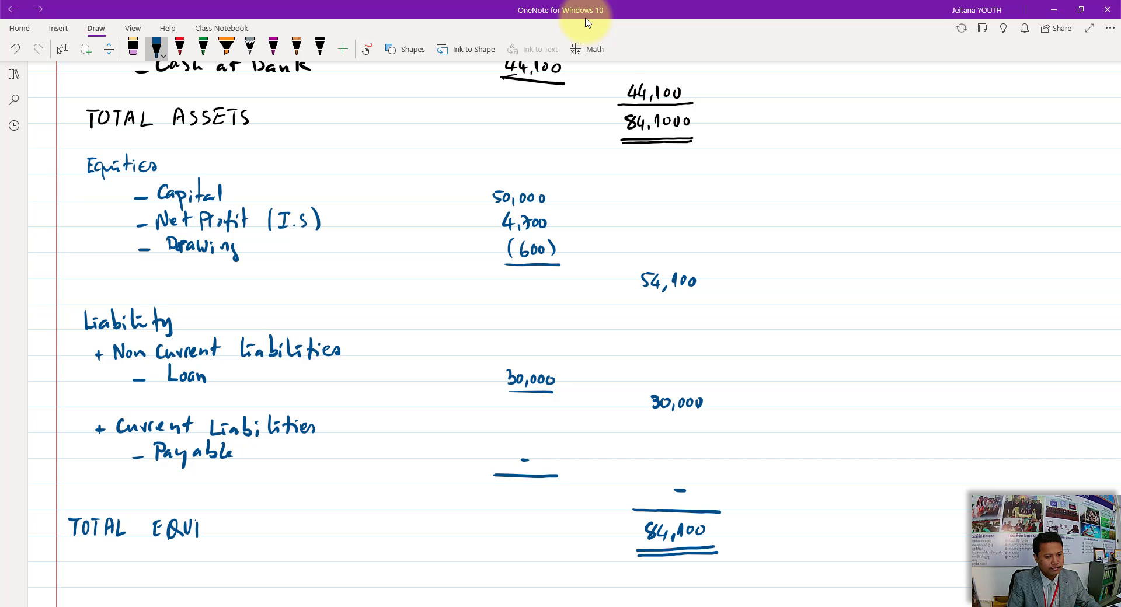
pyautogui.moveTo(228, 518)
pyautogui.mouseDown()
pyautogui.moveTo(221, 538)
pyautogui.moveTo(255, 541)
pyautogui.moveTo(259, 526)
pyautogui.moveTo(297, 537)
pyautogui.mouseUp()
pyautogui.moveTo(305, 519)
pyautogui.mouseDown()
pyautogui.moveTo(302, 537)
pyautogui.moveTo(312, 535)
pyautogui.mouseUp()
pyautogui.moveTo(303, 529)
pyautogui.mouseDown()
pyautogui.moveTo(358, 538)
pyautogui.moveTo(381, 518)
pyautogui.moveTo(401, 534)
pyautogui.mouseUp()
pyautogui.moveTo(390, 517); pyautogui.dragTo(407, 533)
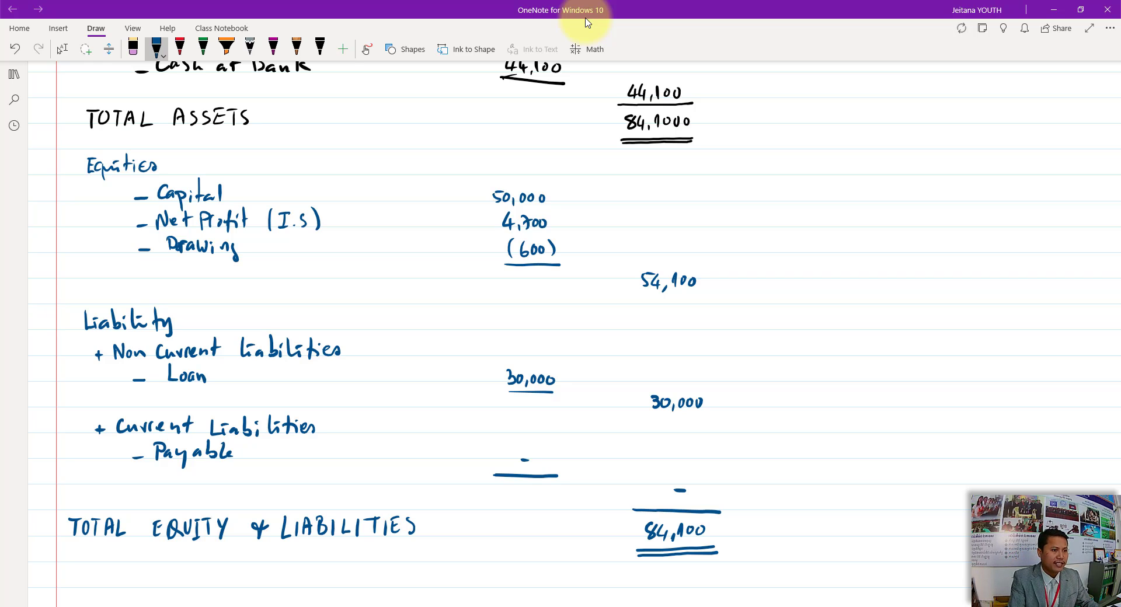
pyautogui.moveTo(80, 168)
pyautogui.mouseDown()
pyautogui.moveTo(57, 215)
pyautogui.moveTo(44, 363)
pyautogui.moveTo(40, 462)
pyautogui.moveTo(49, 526)
pyautogui.moveTo(60, 527)
pyautogui.mouseUp()
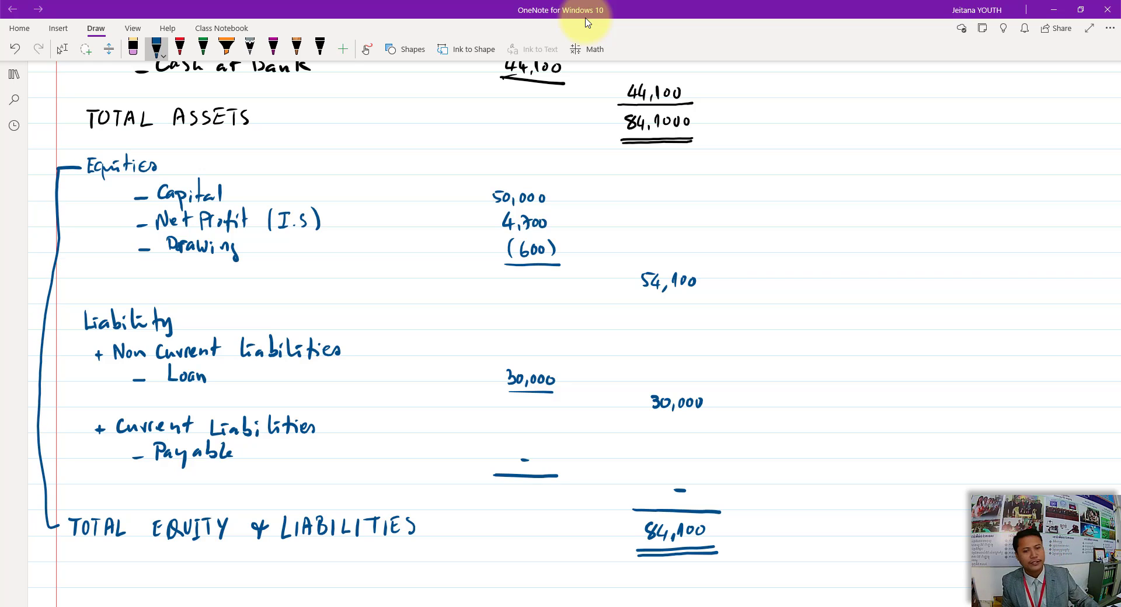
pyautogui.click(62, 49)
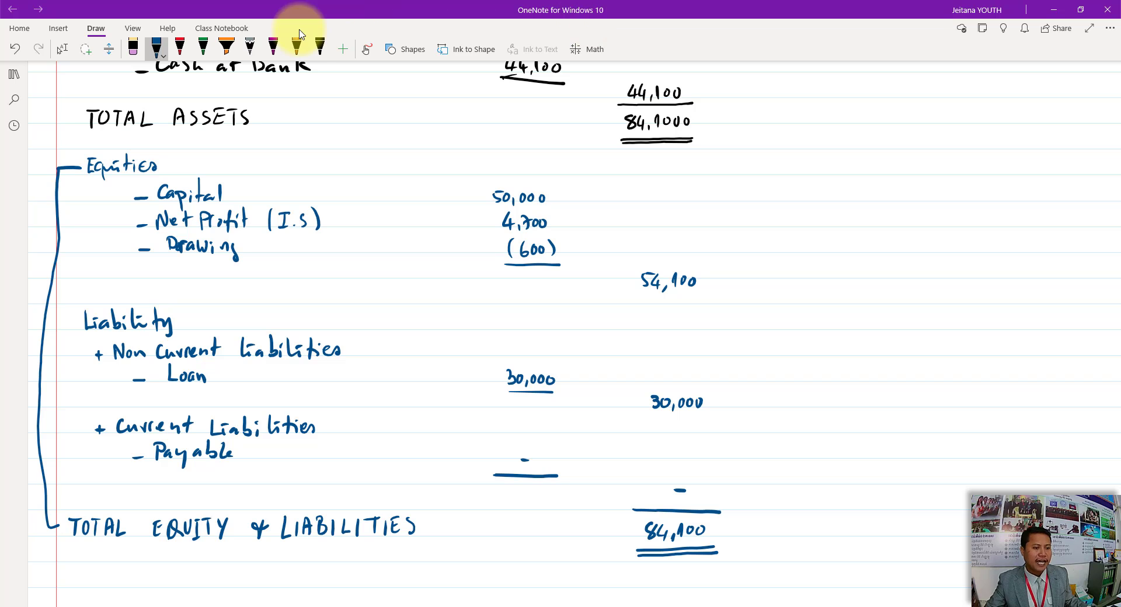
pyautogui.scroll(5, 376, 421)
pyautogui.scroll(3, 378, 425)
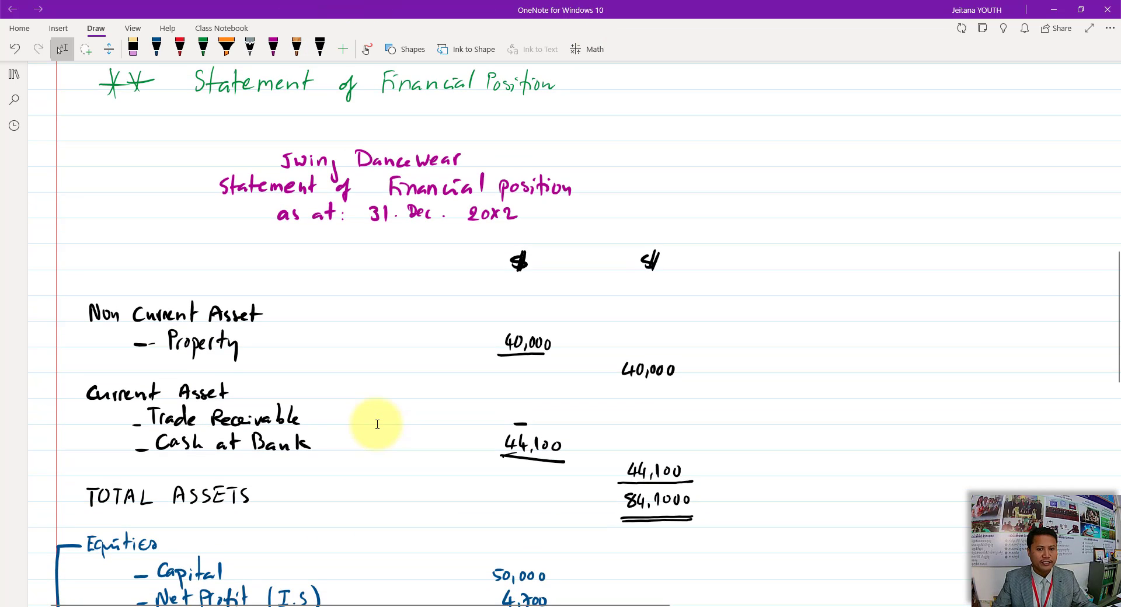
pyautogui.scroll(-2, 377, 424)
pyautogui.scroll(-1, 377, 424)
pyautogui.scroll(-3, 377, 425)
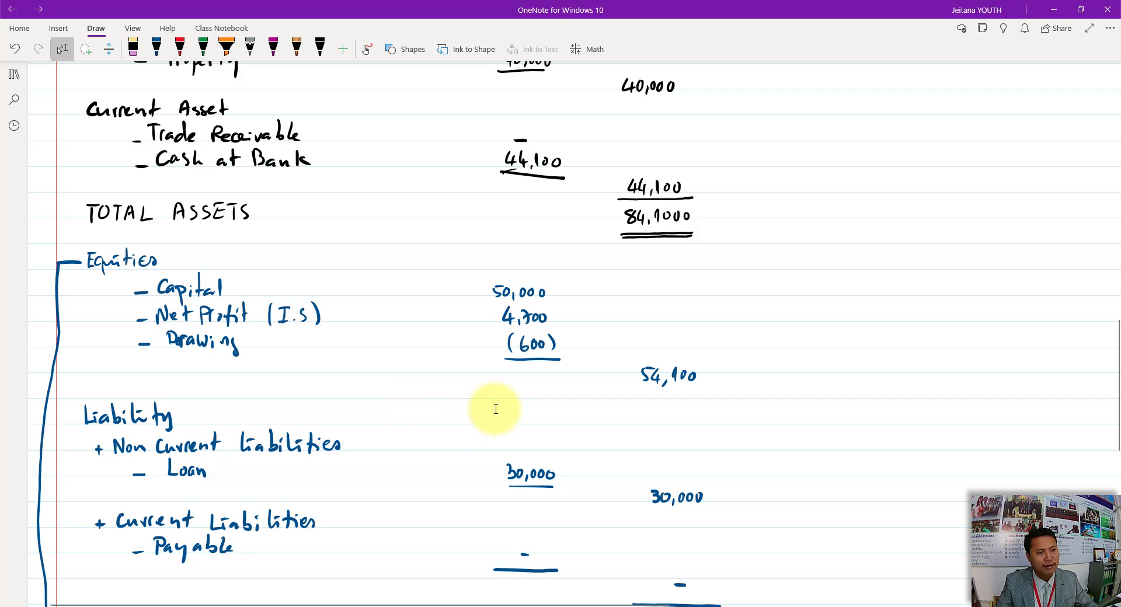
pyautogui.scroll(3, 496, 410)
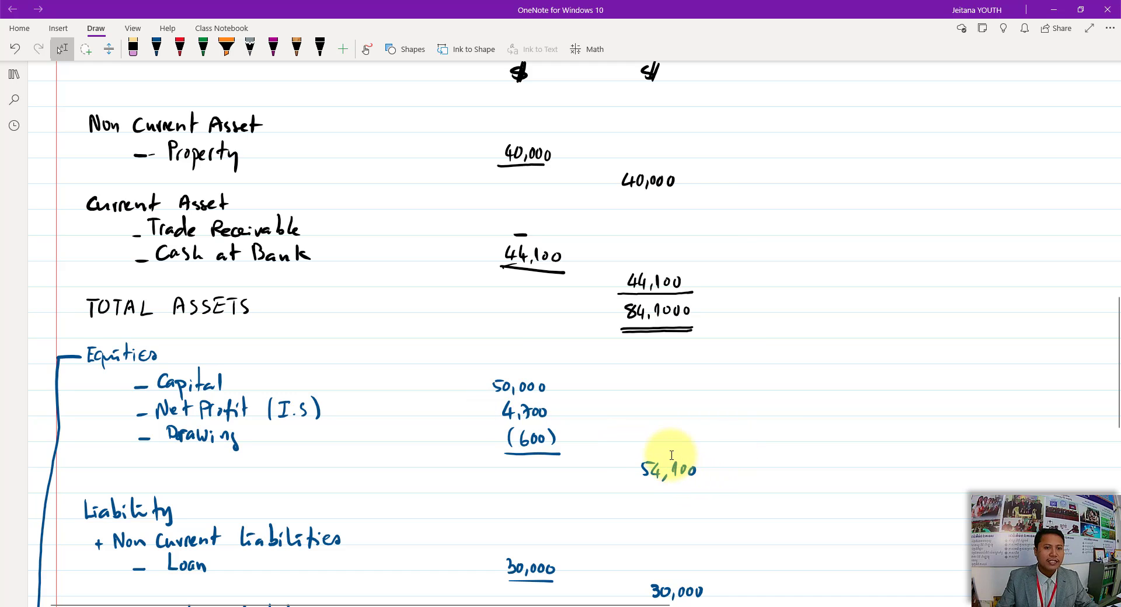
pyautogui.scroll(3, 672, 455)
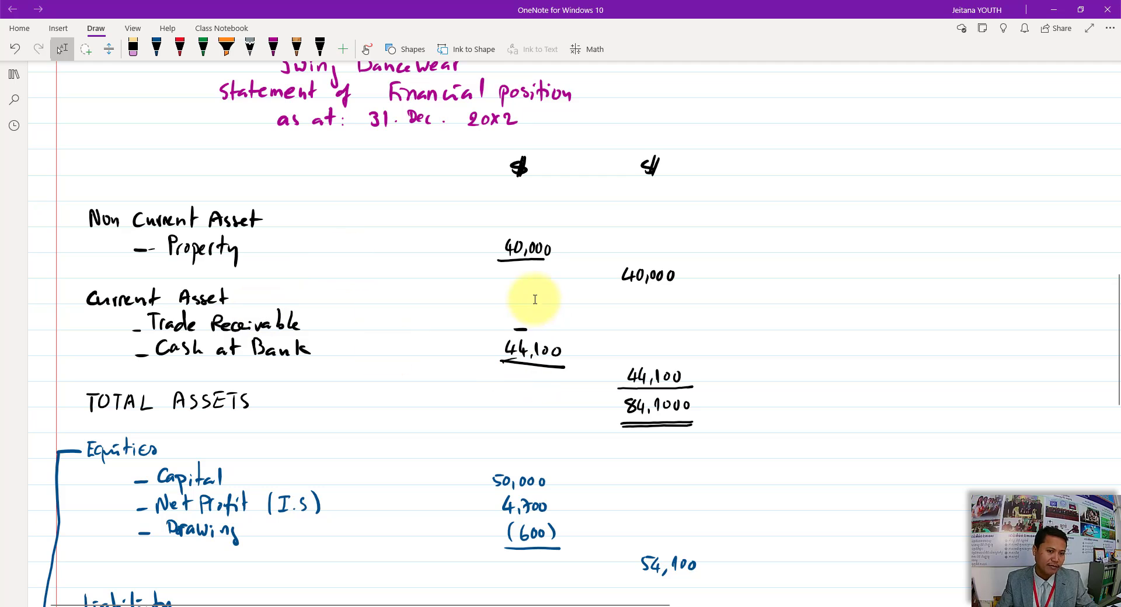
pyautogui.scroll(3, 609, 334)
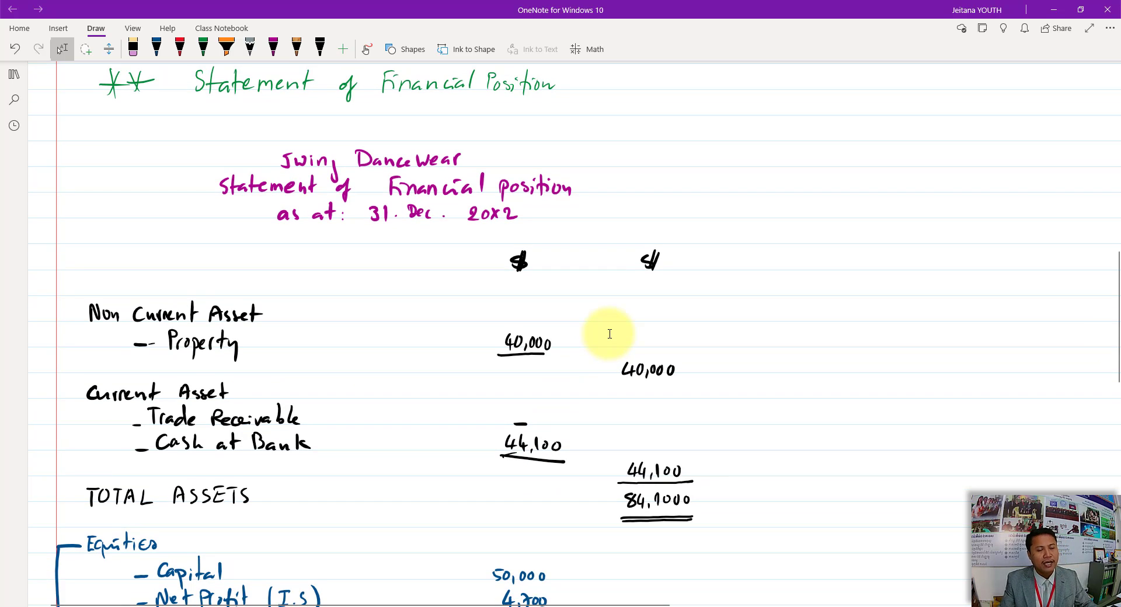